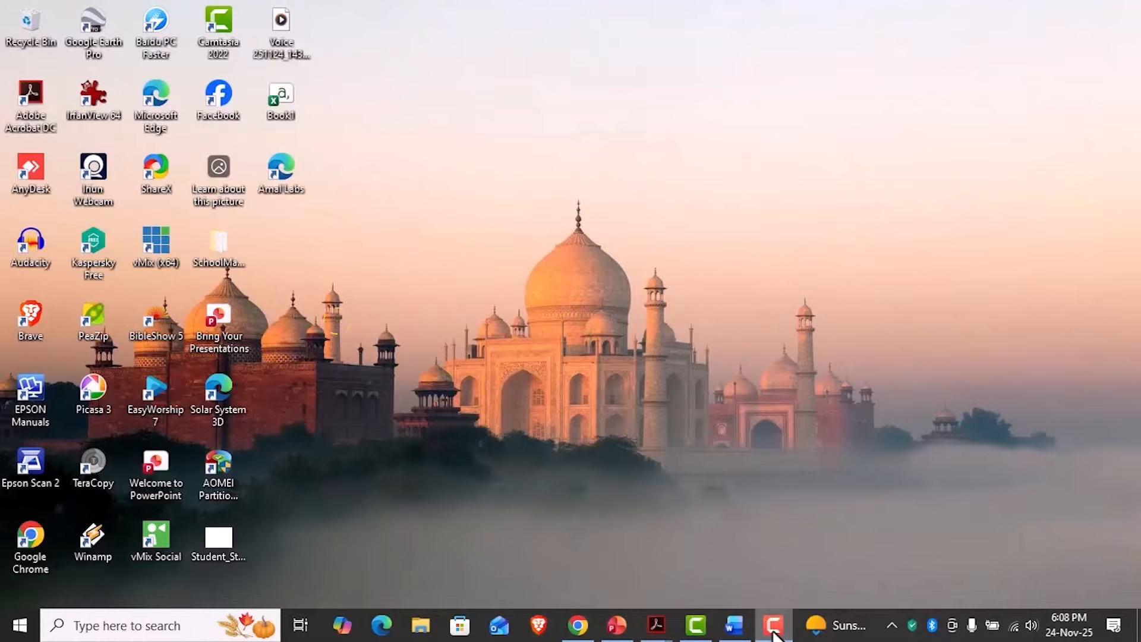
- Open Google Chrome from the desktop and maximize its window
mouse_move(774, 635)
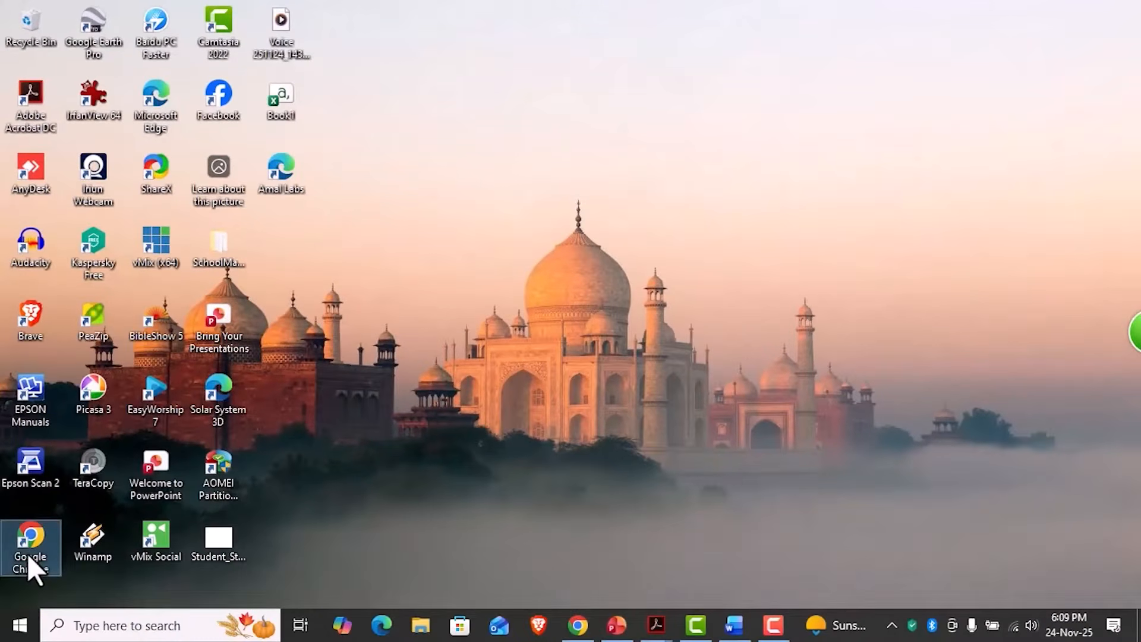
double_click(32, 622)
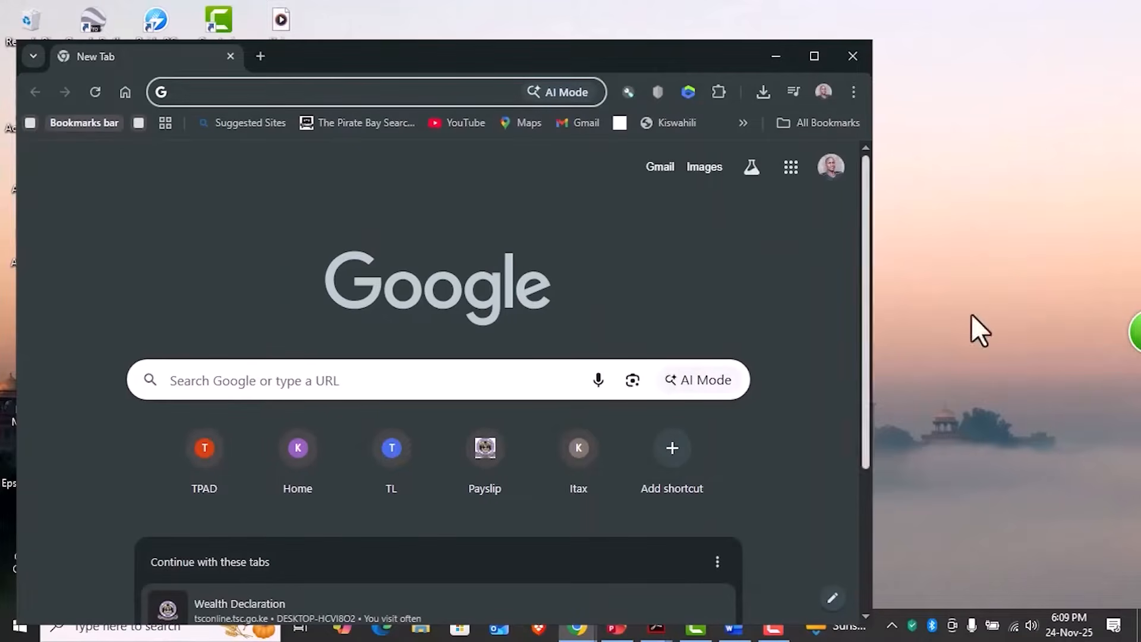
click(815, 60)
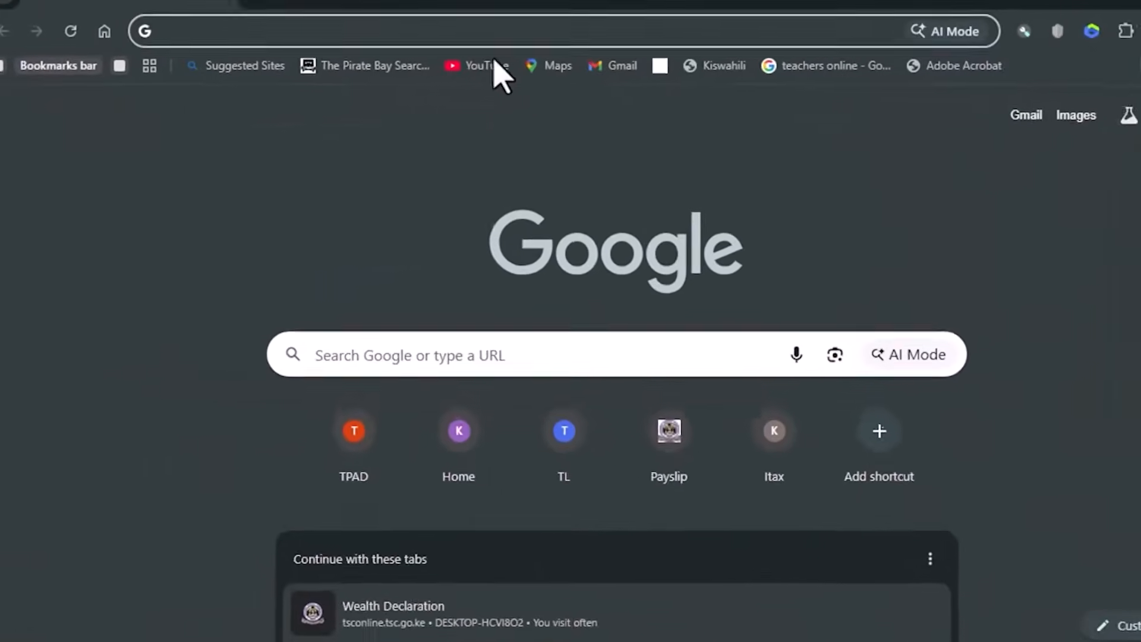
- Search for "teachers online" and open the TSC - ONLINE SYSTEM result from the Teachers Service Commission
click(435, 55)
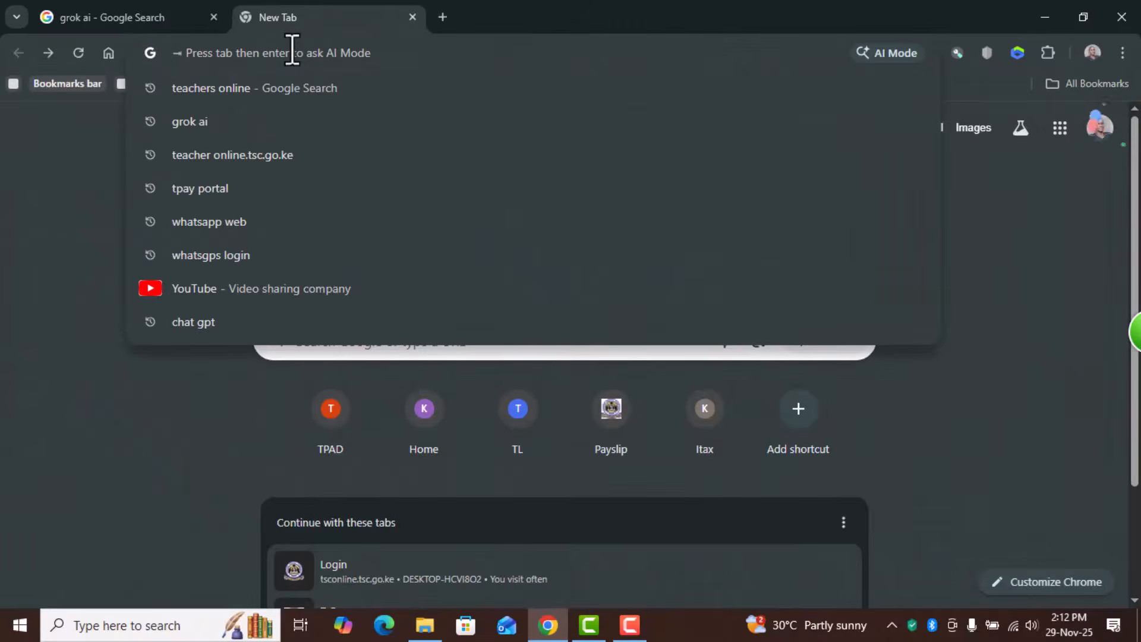
text(tea)
text(chers o)
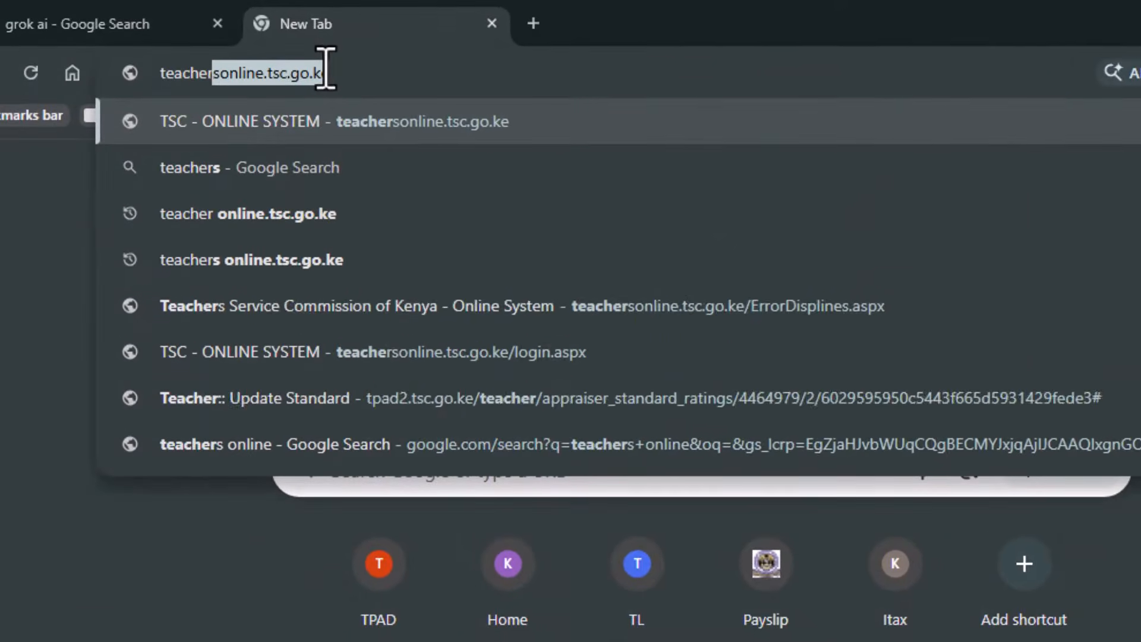
text(nline)
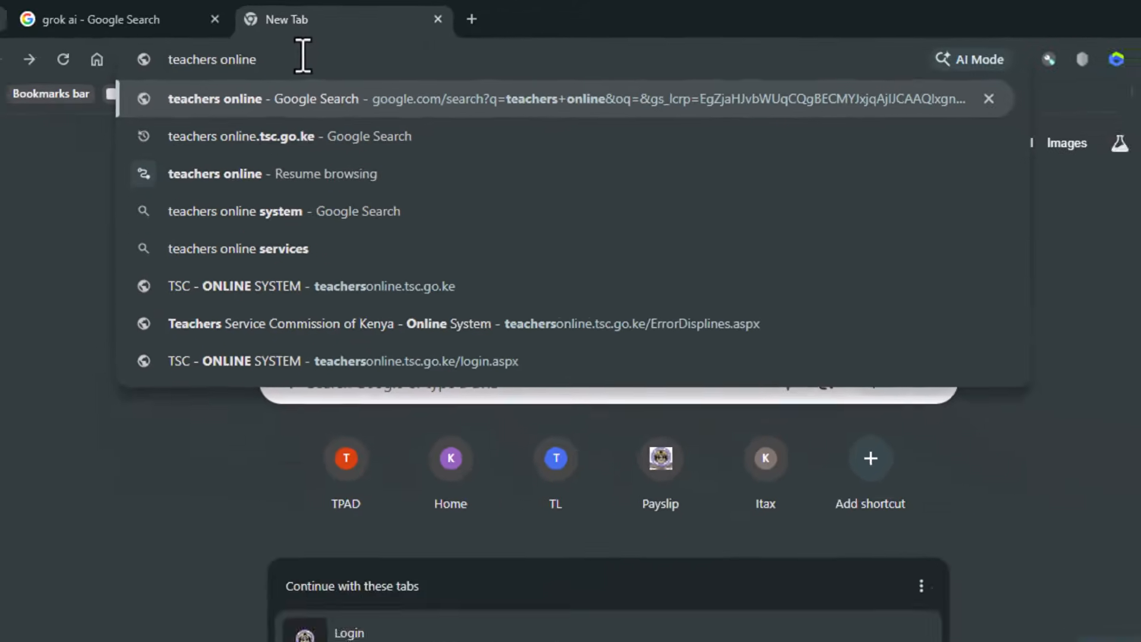
key(Return)
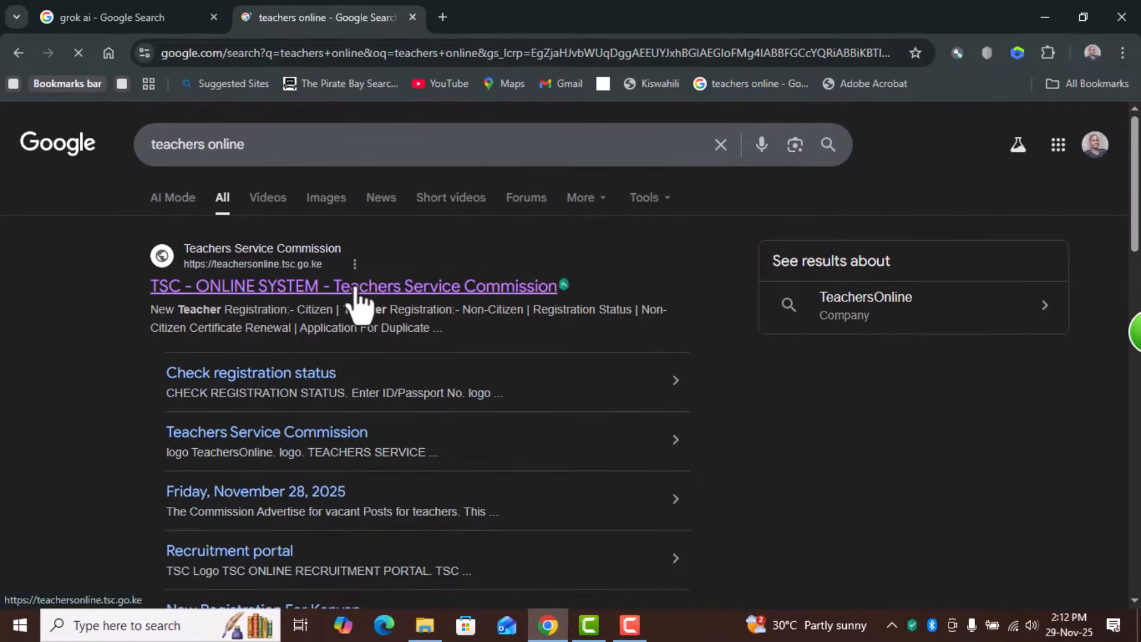
click(355, 288)
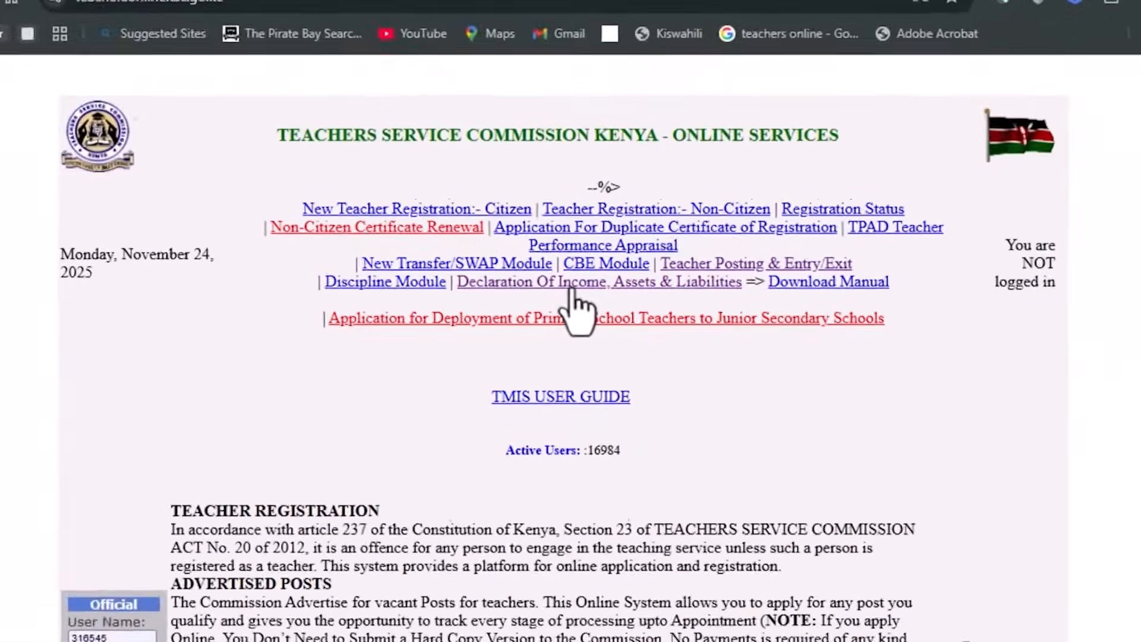
- Open the Declaration Of Income, Assets & Liabilities service and submit the teacher's TSC number to reach the login form
click(572, 269)
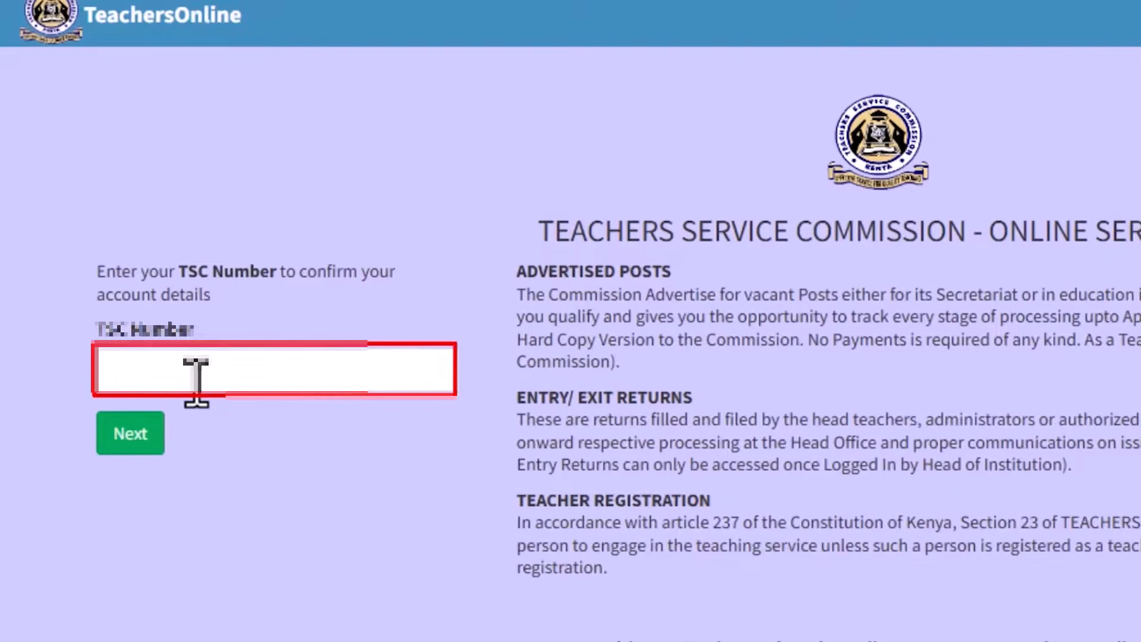
click(237, 376)
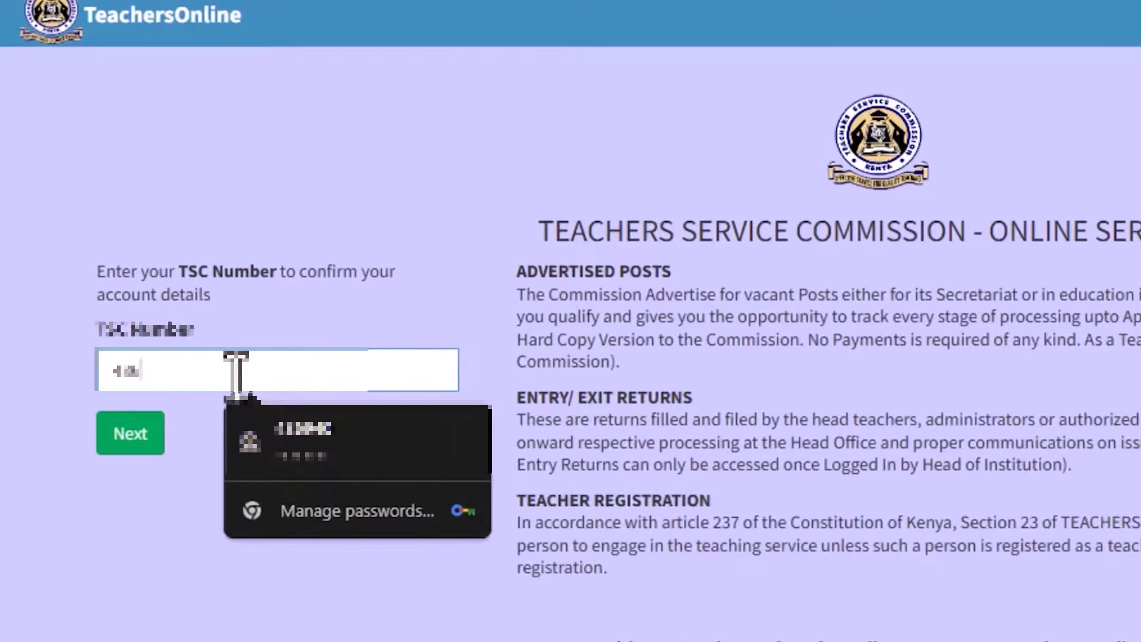
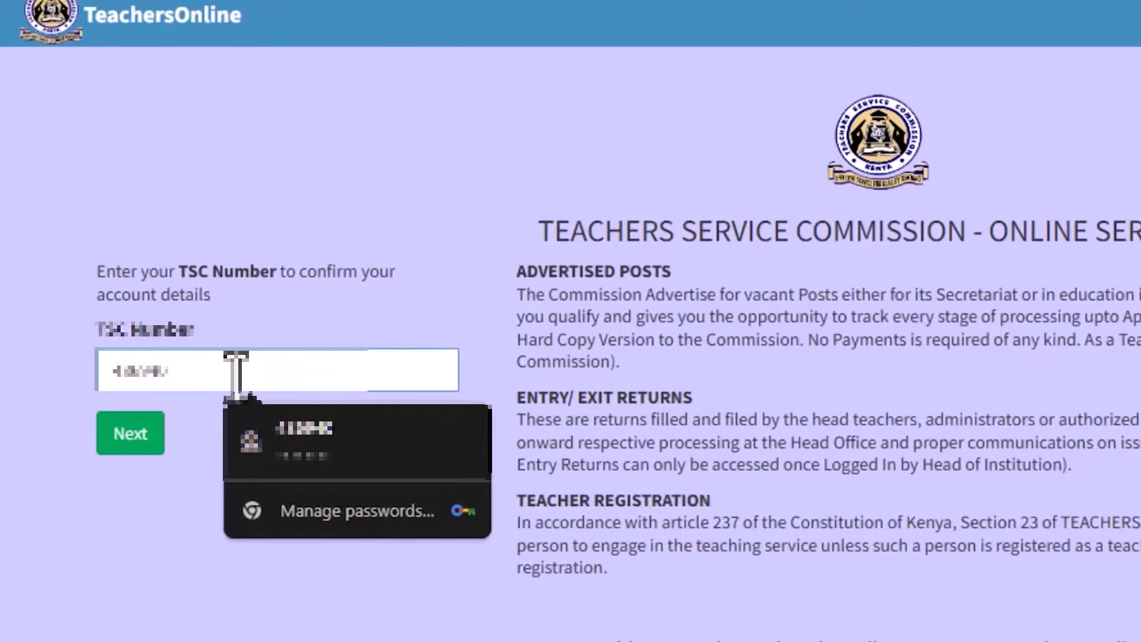
click(123, 430)
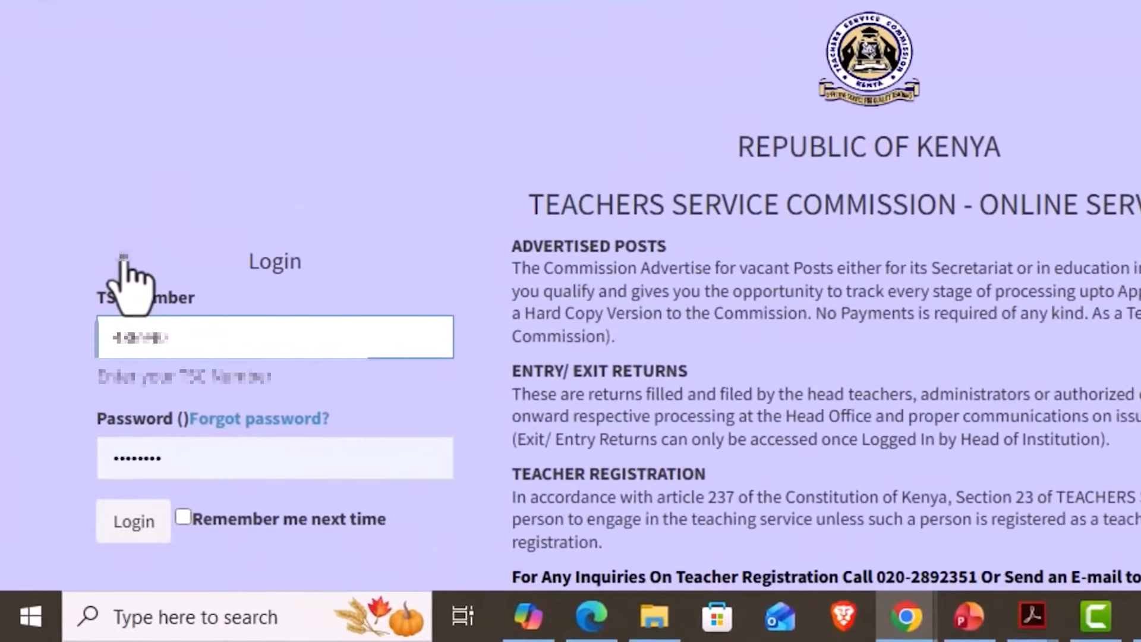
- Open the forgotten-password recovery form, fill in the TSC number without submitting it, and return to the login form
scroll(128, 277, down, 2)
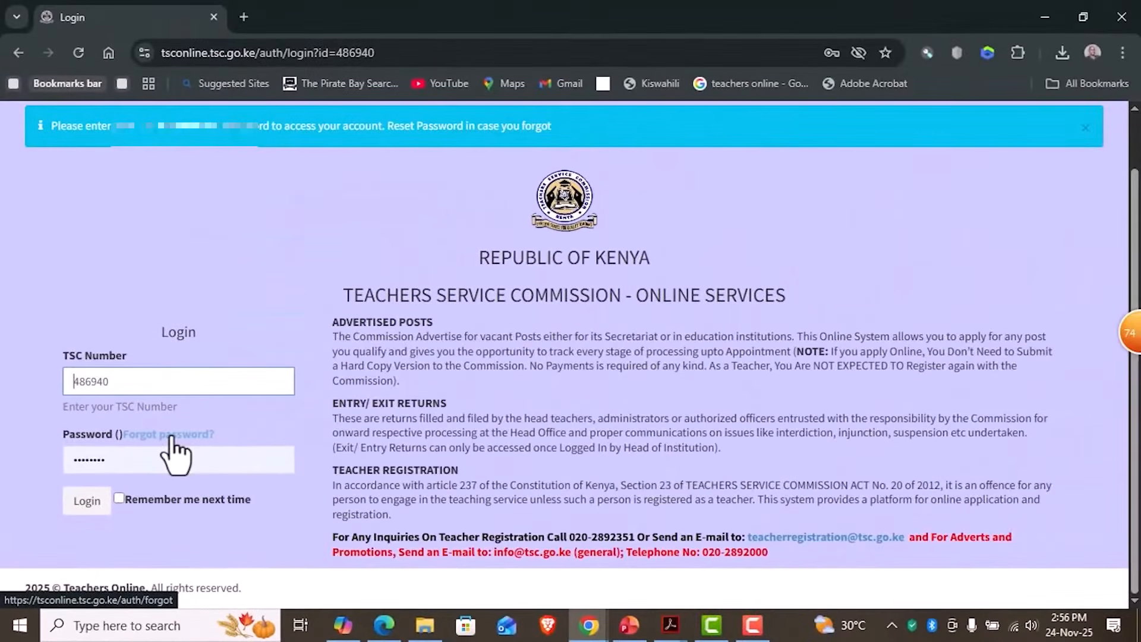
click(171, 437)
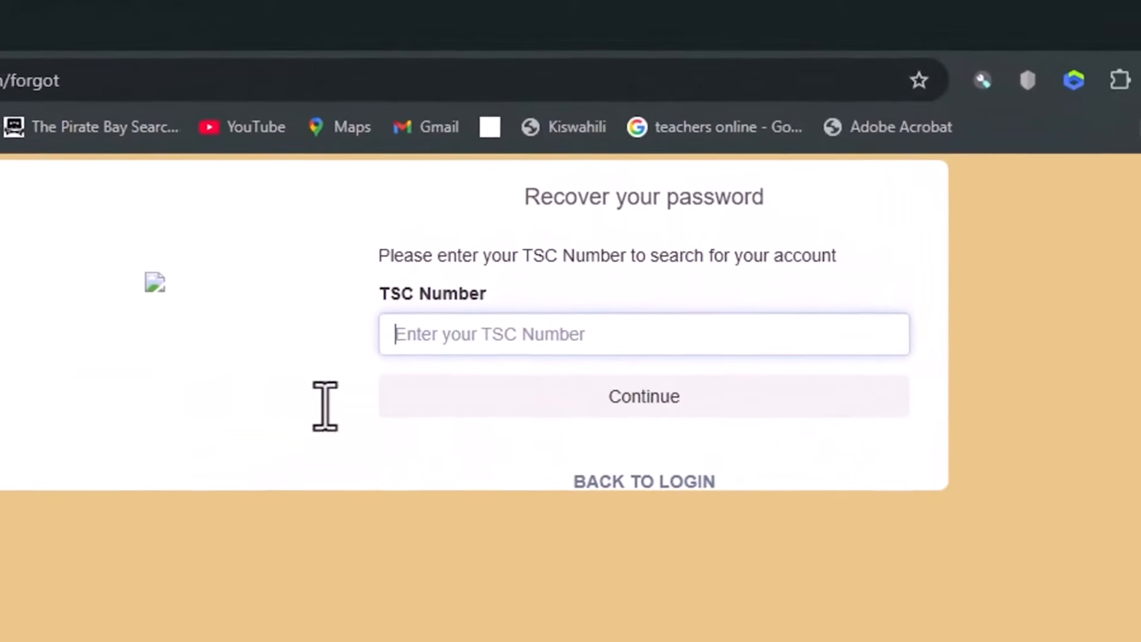
click(488, 306)
click(565, 585)
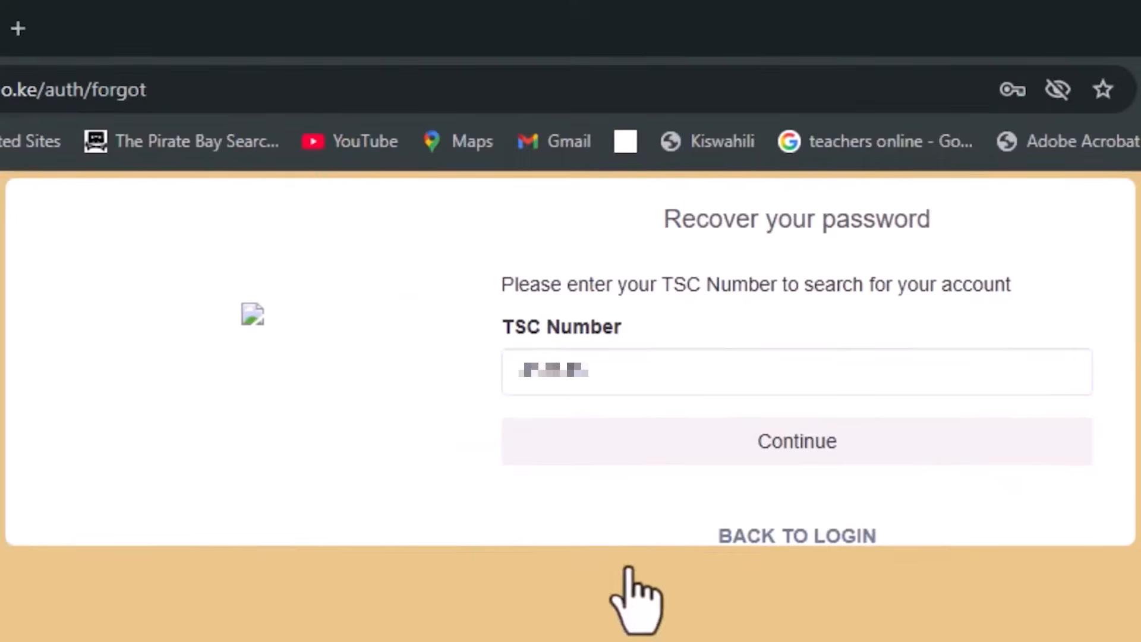
click(769, 535)
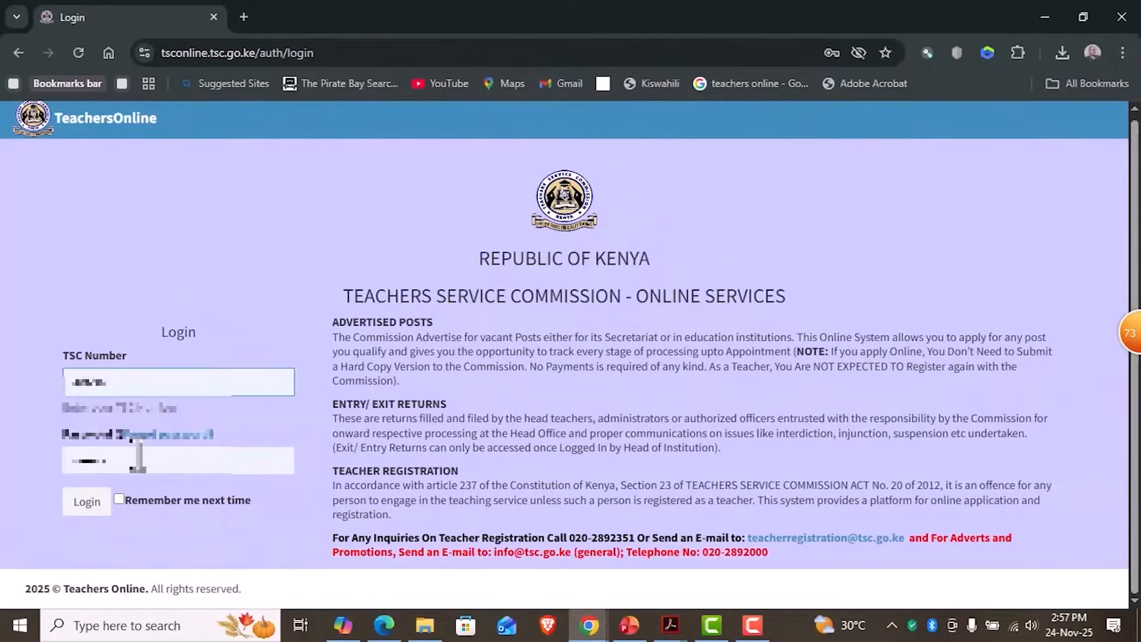
- Log in with the prefilled credentials and open the General Info page of the Wealth Declaration
click(86, 503)
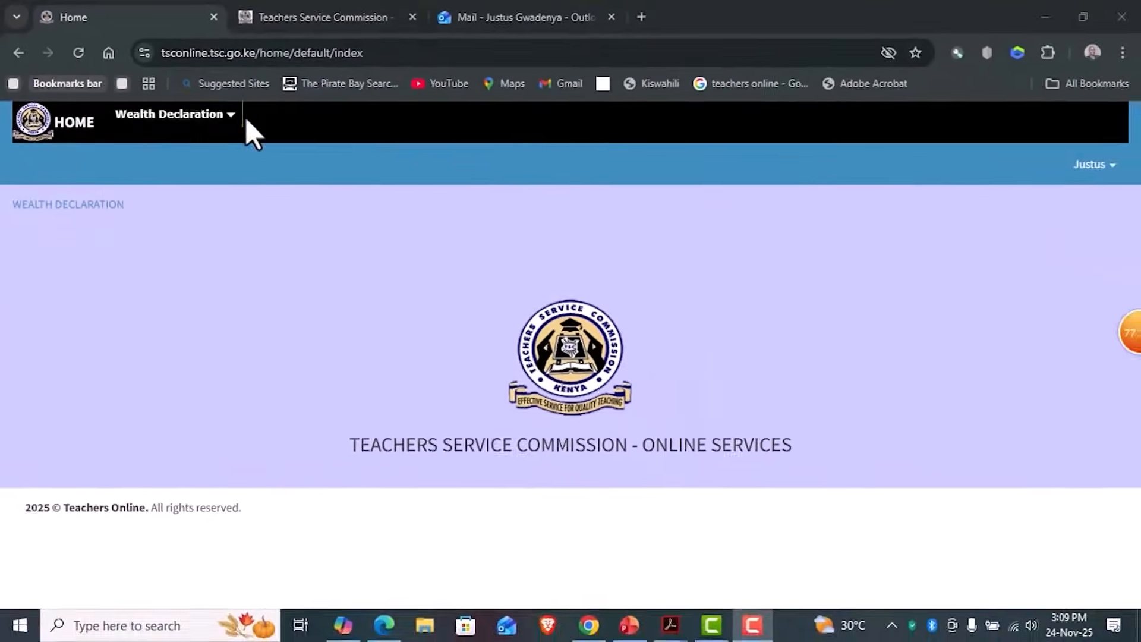
click(286, 142)
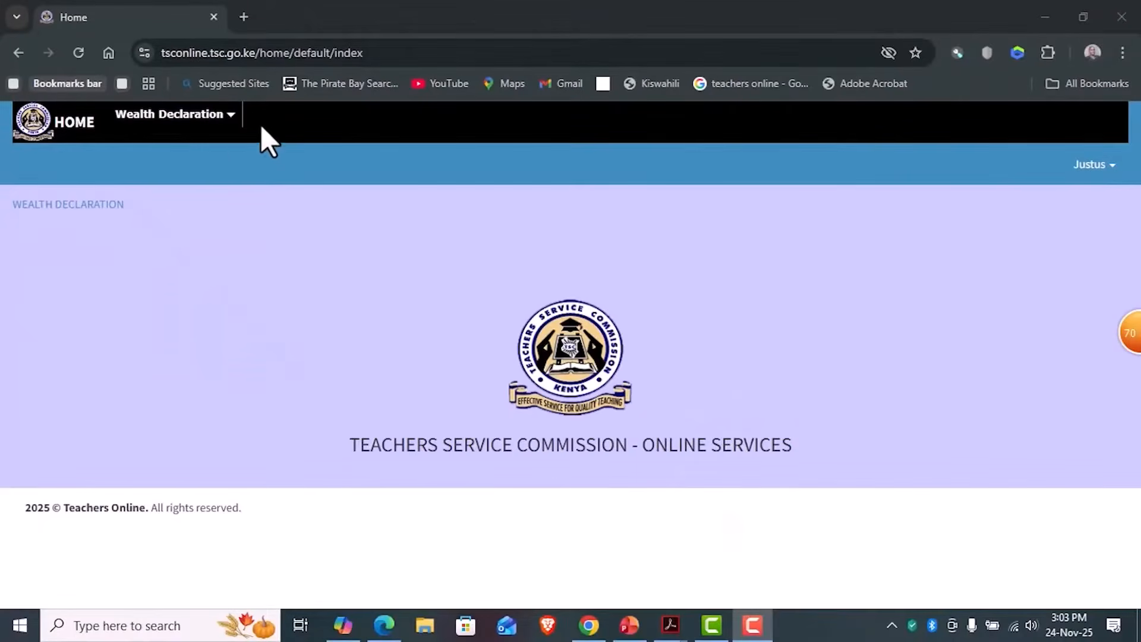
click(237, 122)
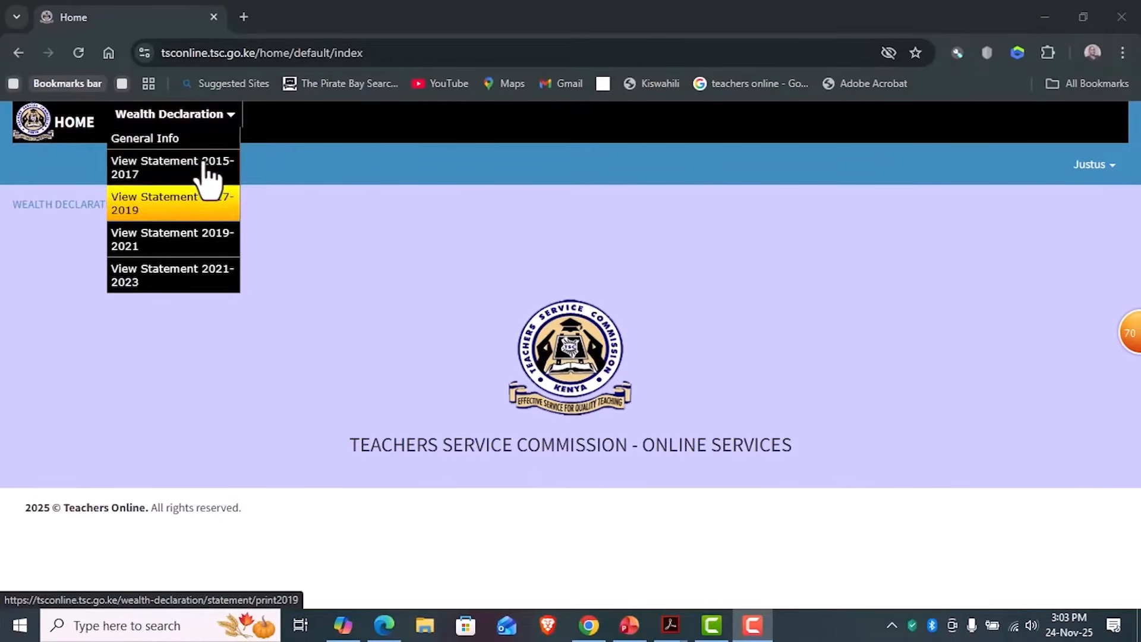
click(1099, 169)
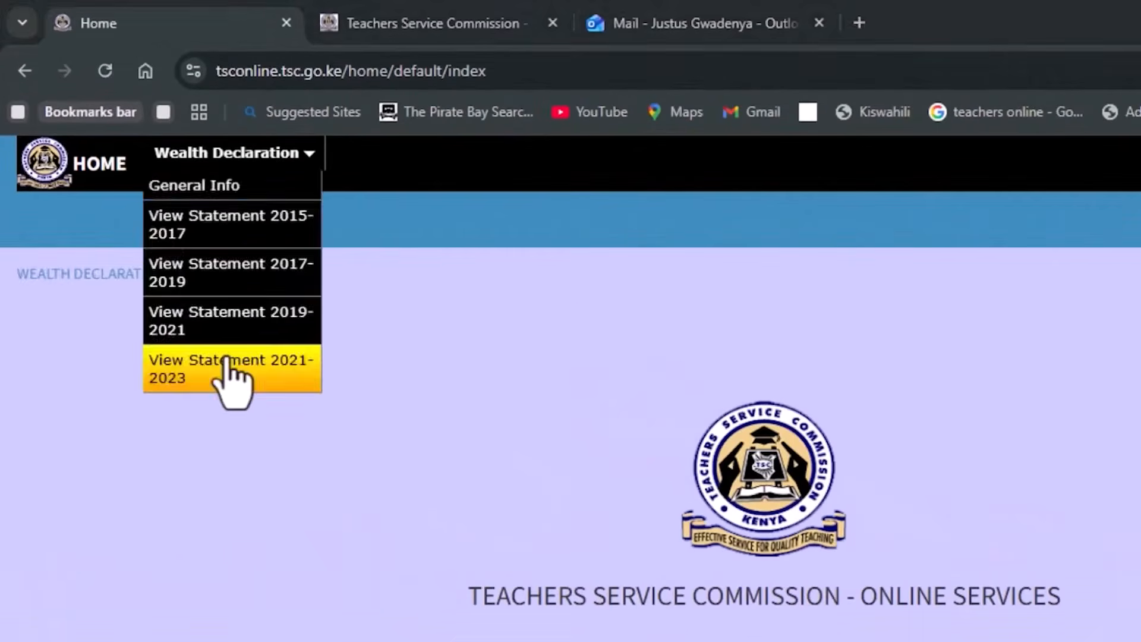
click(169, 275)
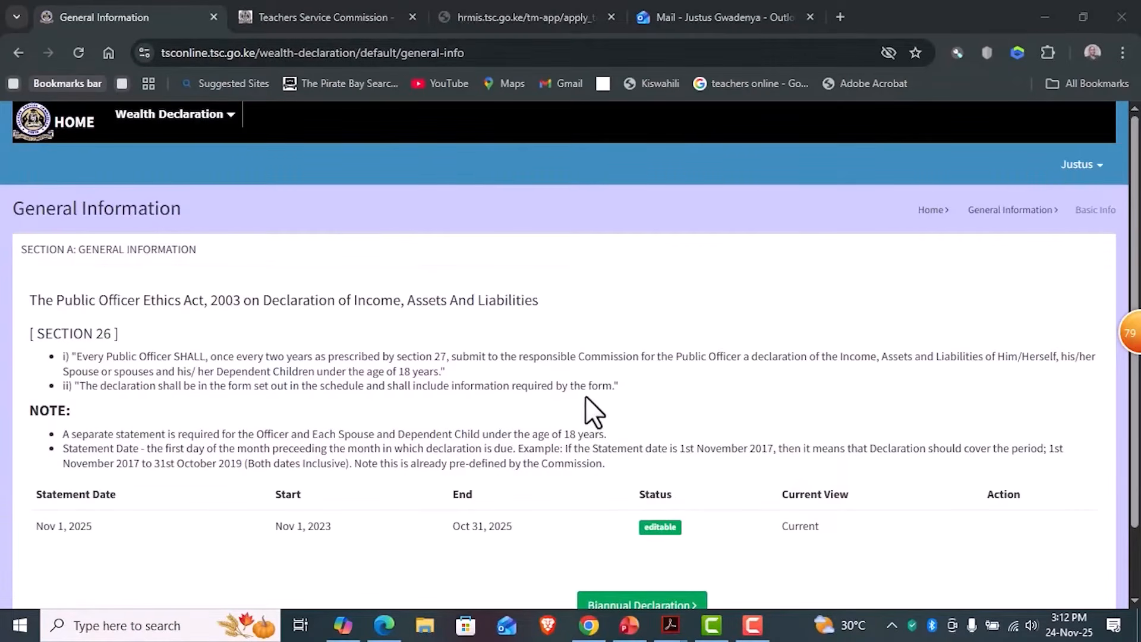
- Check the statement's start and end dates in the general information and start the Biannual Declaration
scroll(588, 398, down, 2)
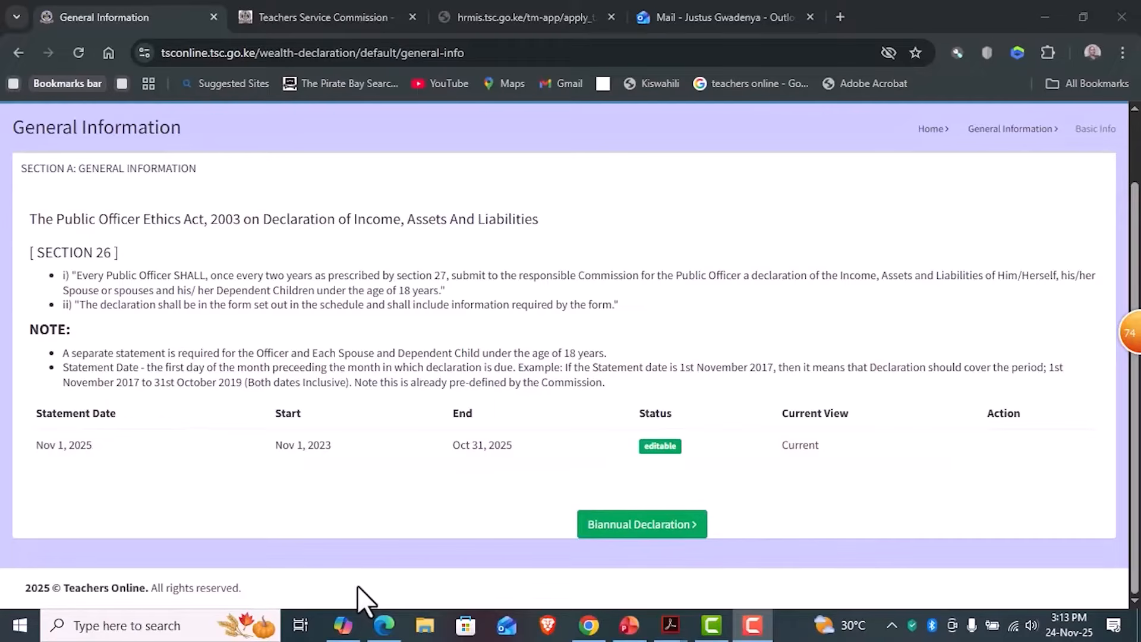
drag(31, 218, 535, 222)
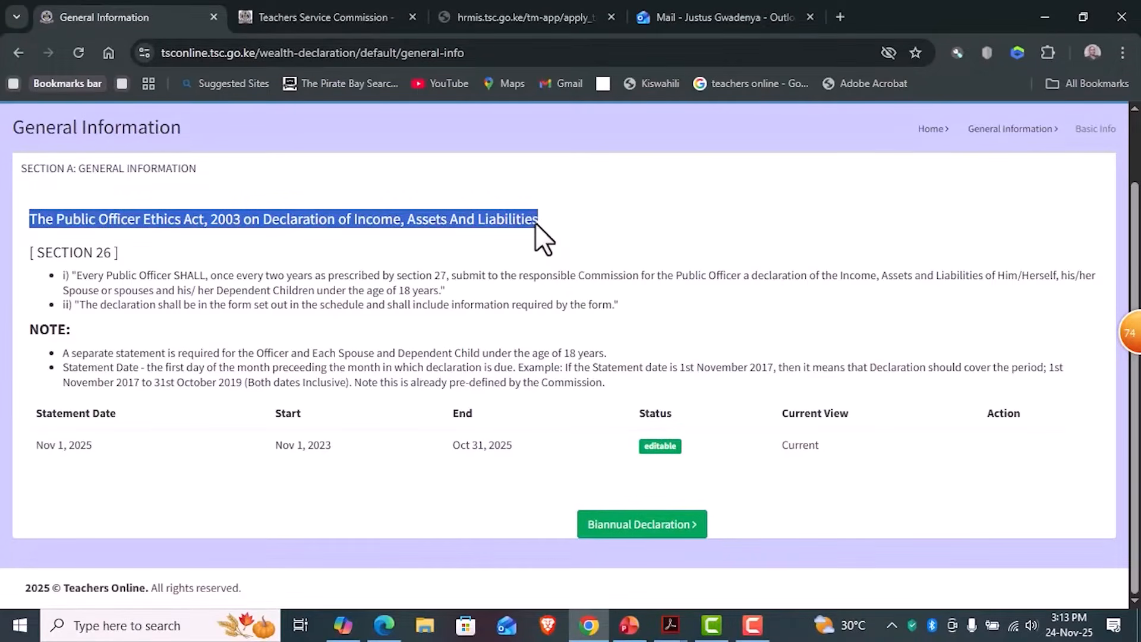
click(535, 223)
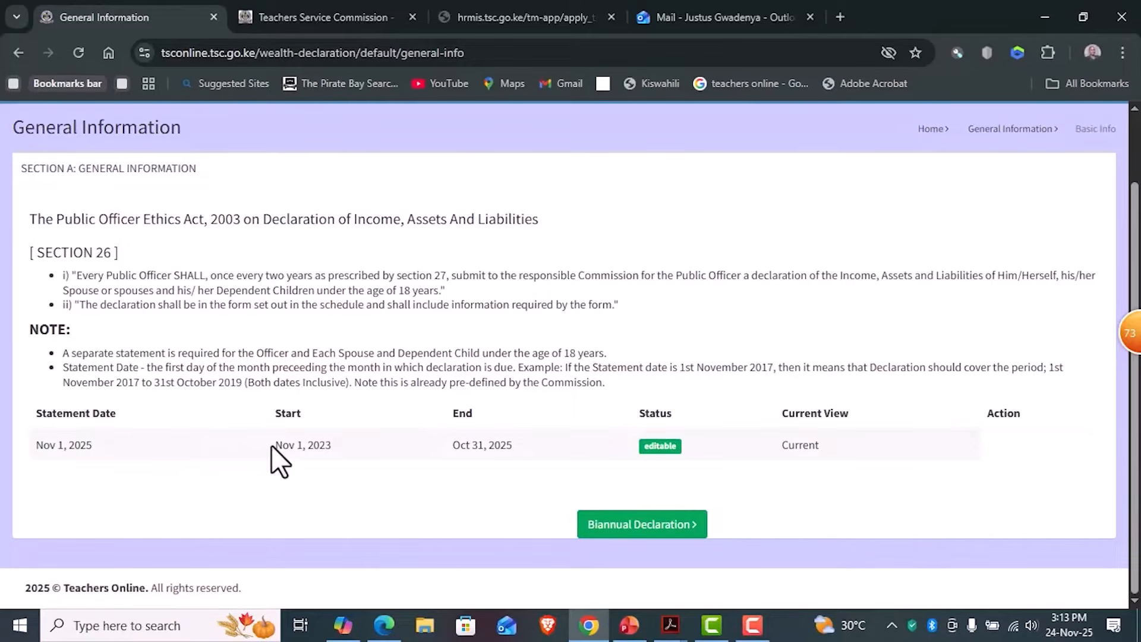
drag(271, 445, 349, 447)
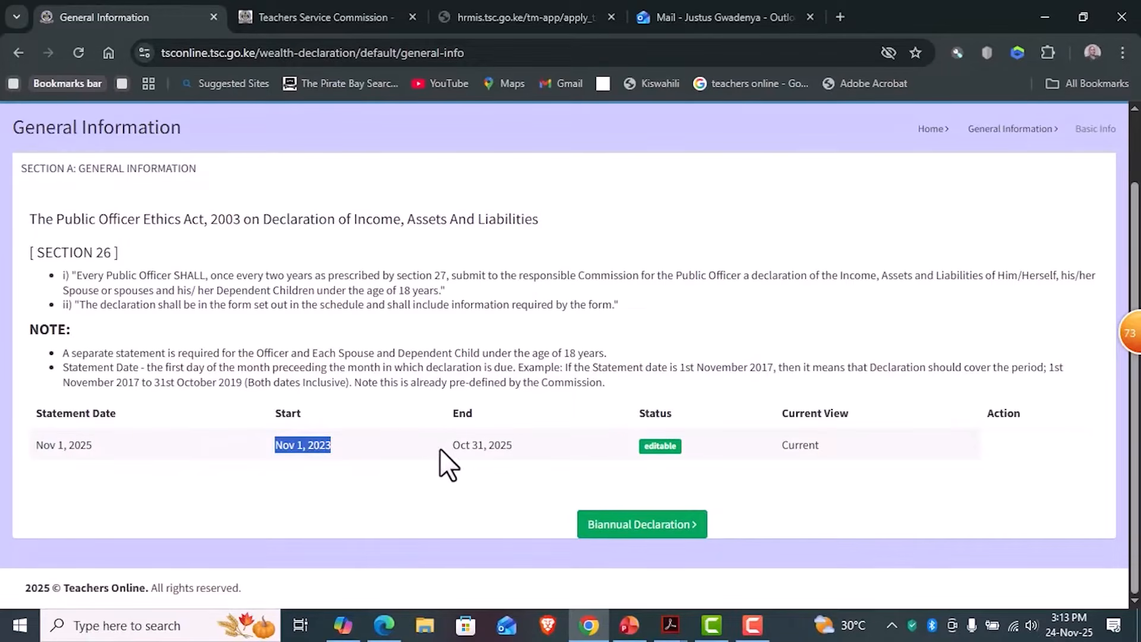
drag(441, 449, 508, 444)
click(463, 447)
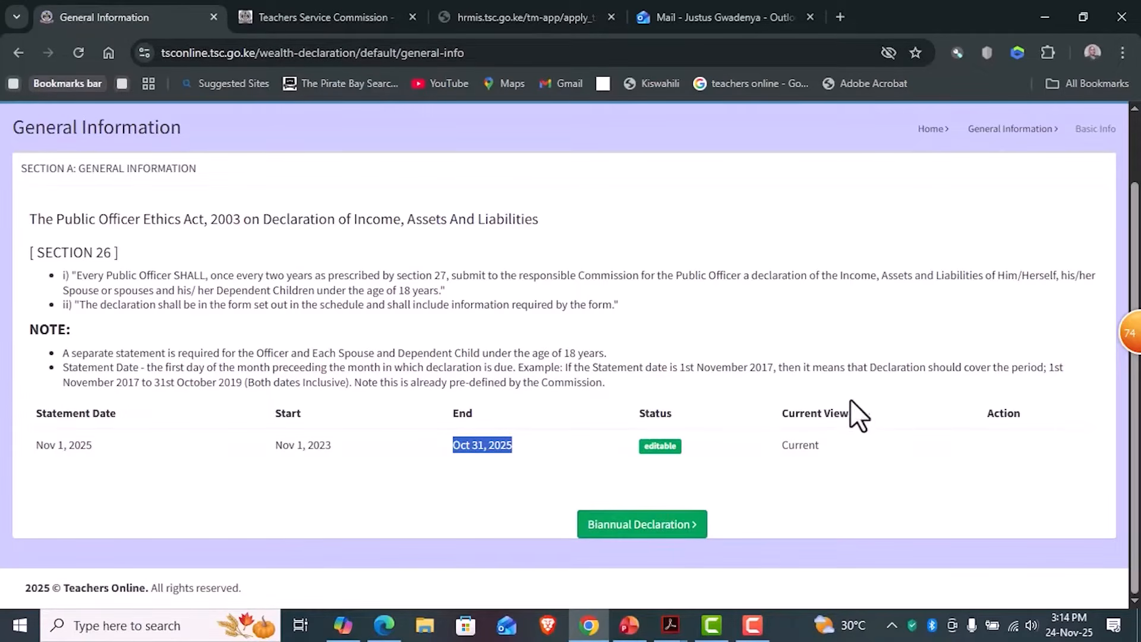
click(617, 531)
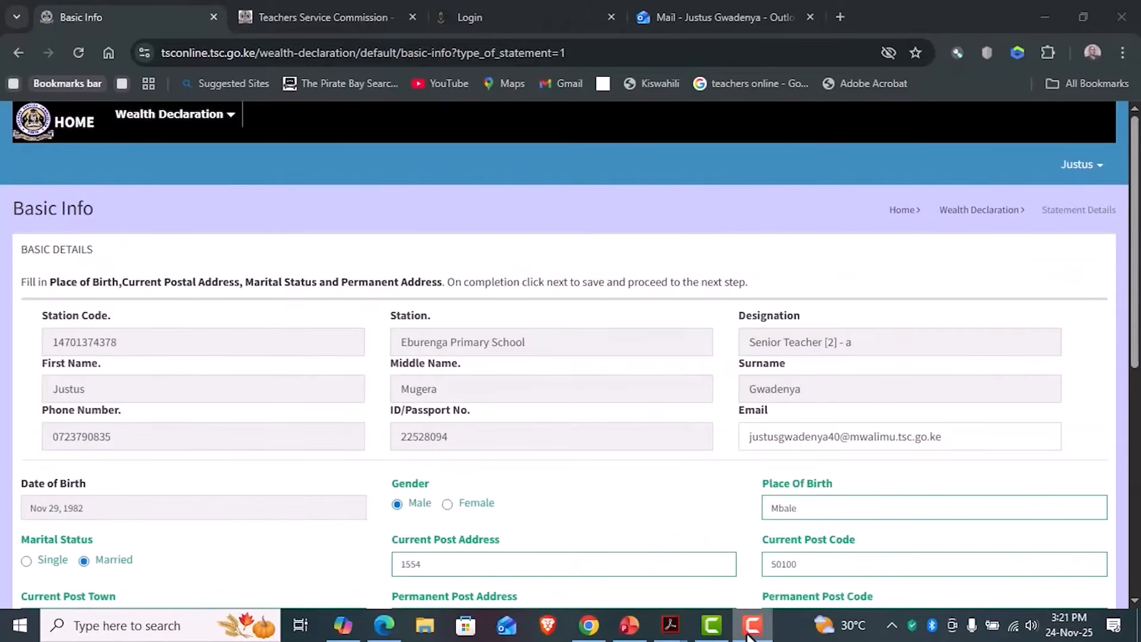
- Look through the prefilled Basic Info form and check the options for the teacher category
mouse_move(748, 635)
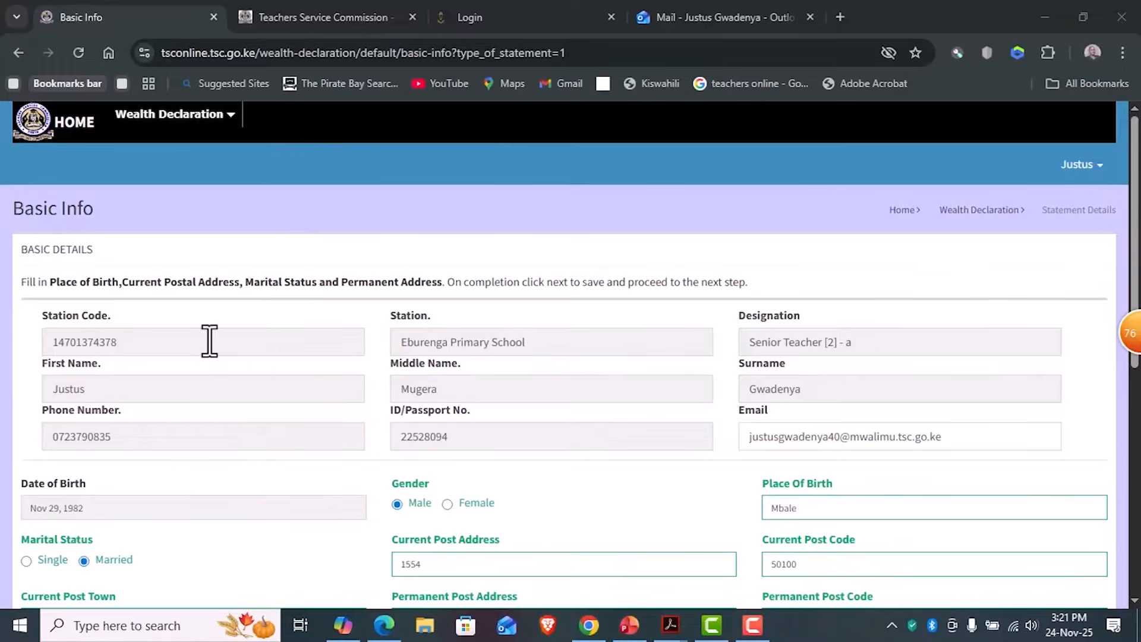
scroll(208, 342, down, 1)
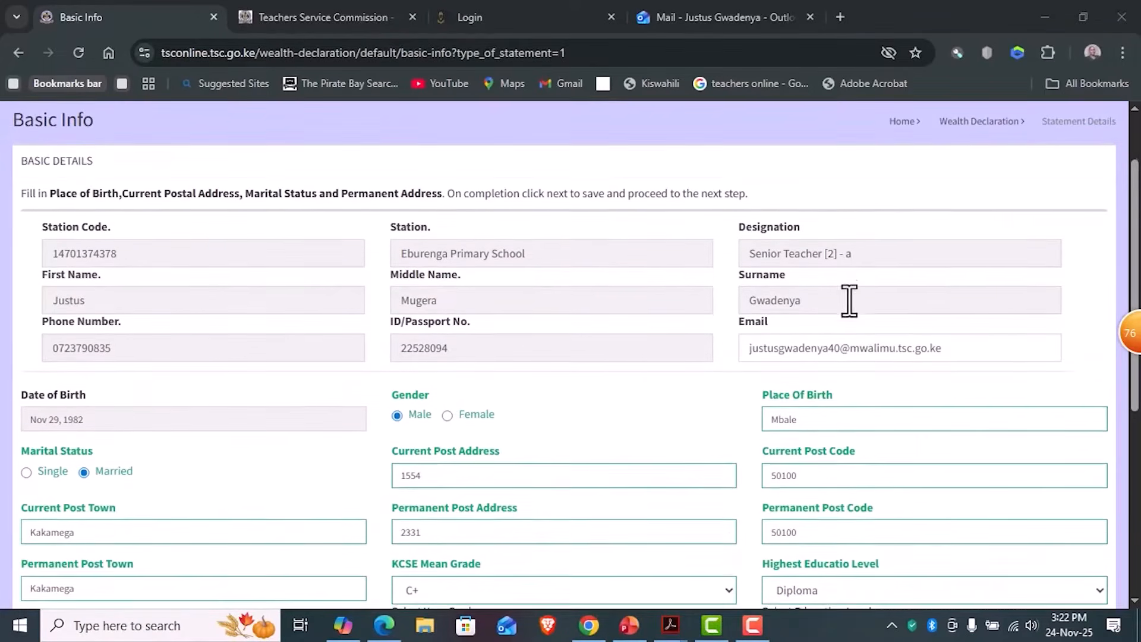
scroll(848, 299, down, 1)
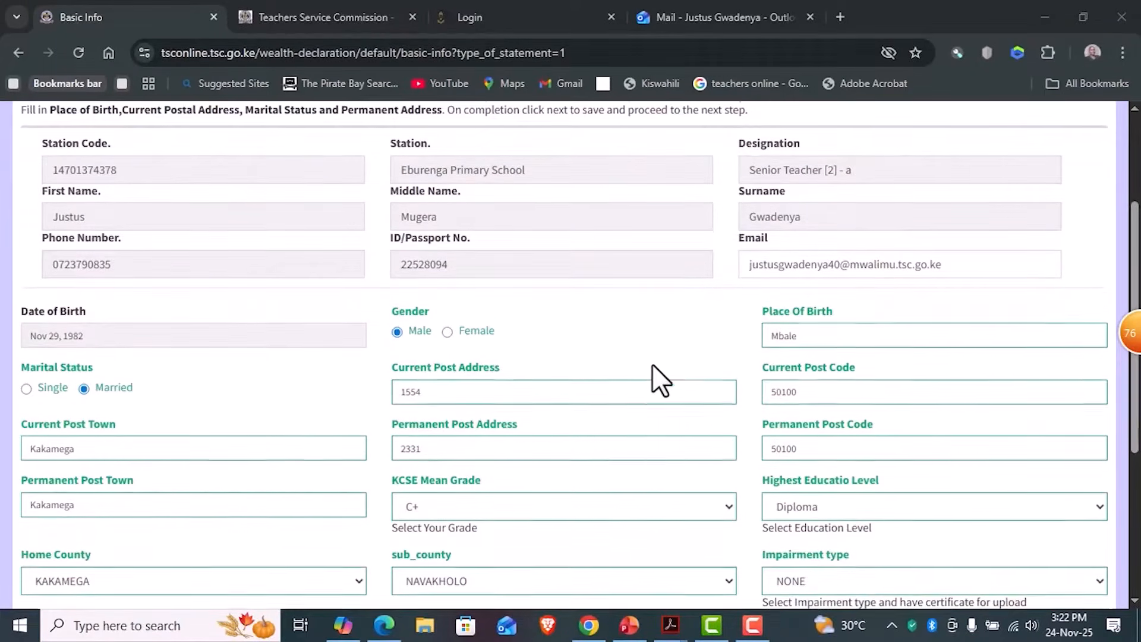
scroll(347, 311, down, 3)
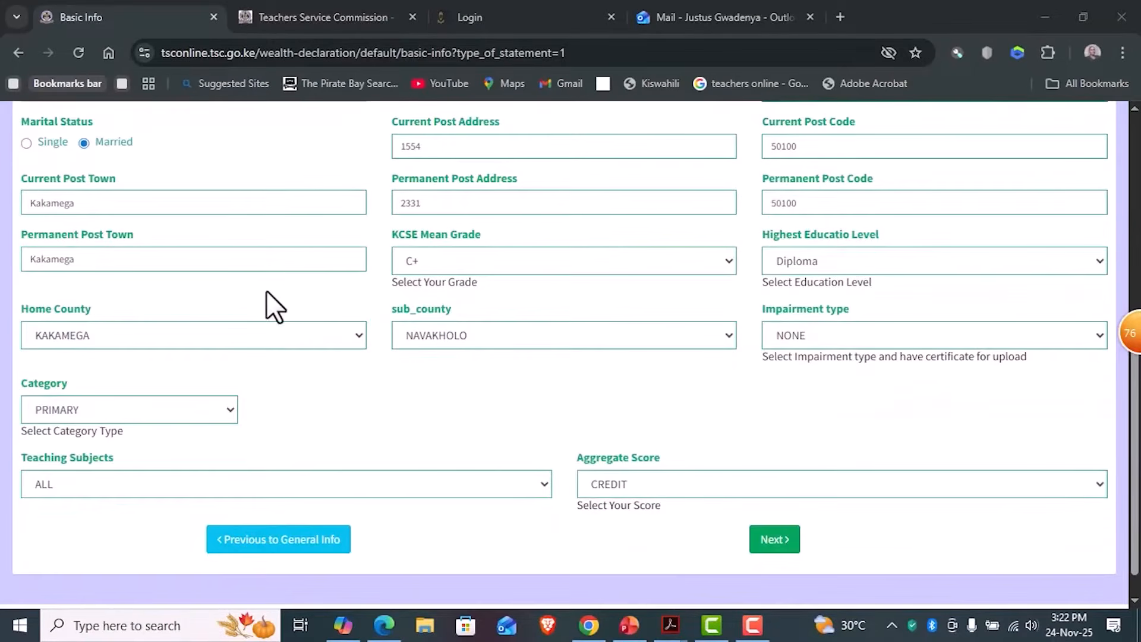
click(226, 409)
click(96, 472)
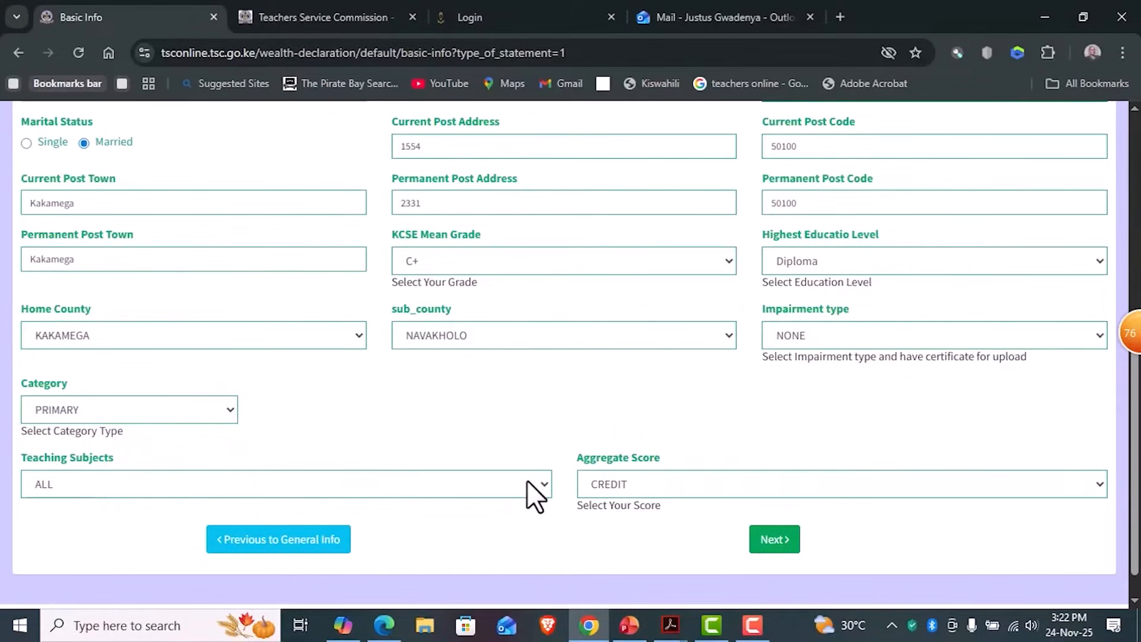
- Set the teacher category to POST PRIMARY and look through the choices for the main subject
click(213, 409)
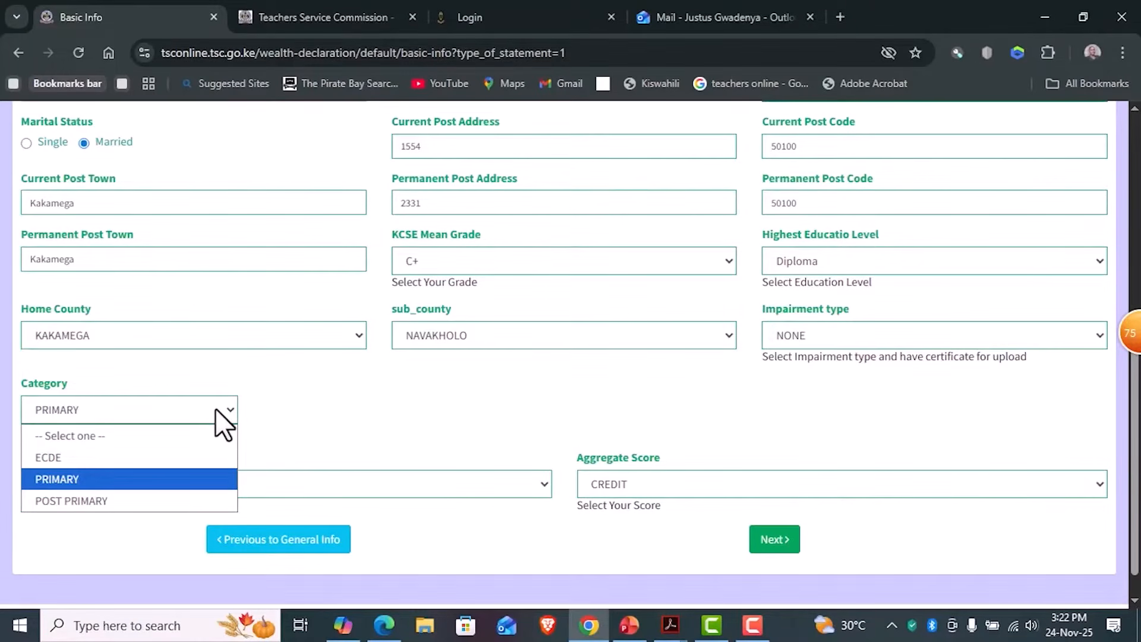
click(125, 500)
scroll(328, 415, down, 2)
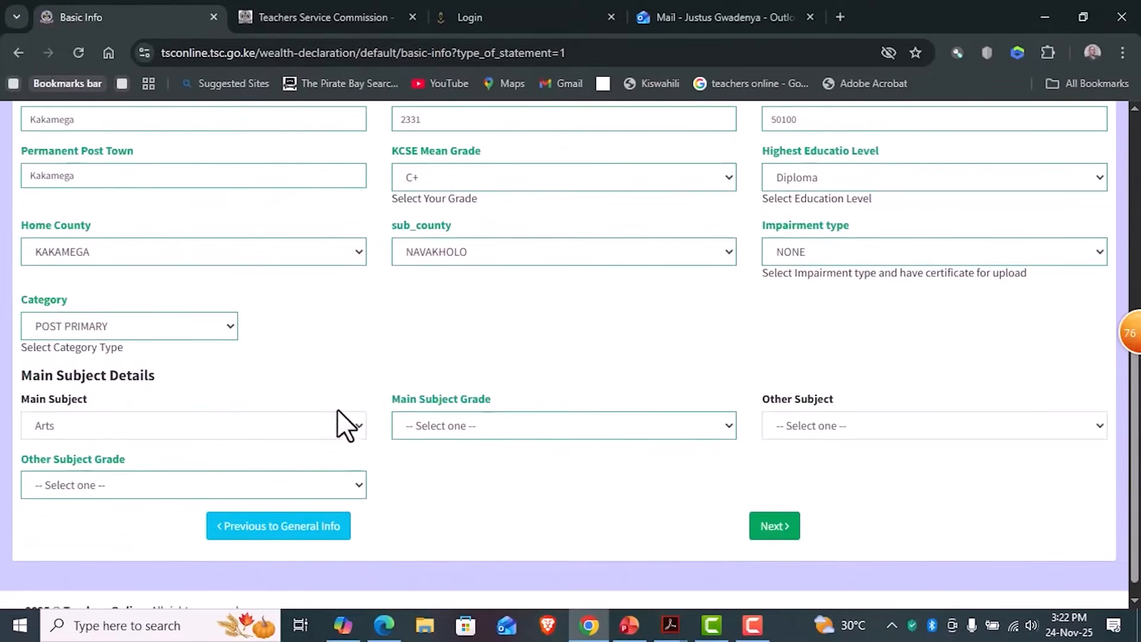
click(351, 443)
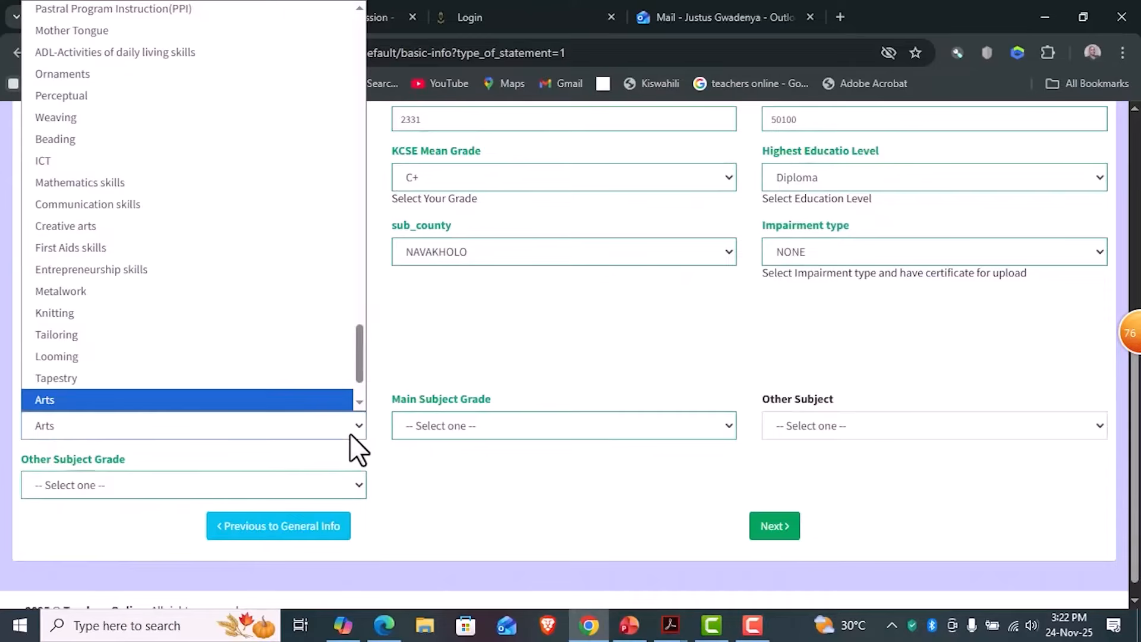
click(350, 433)
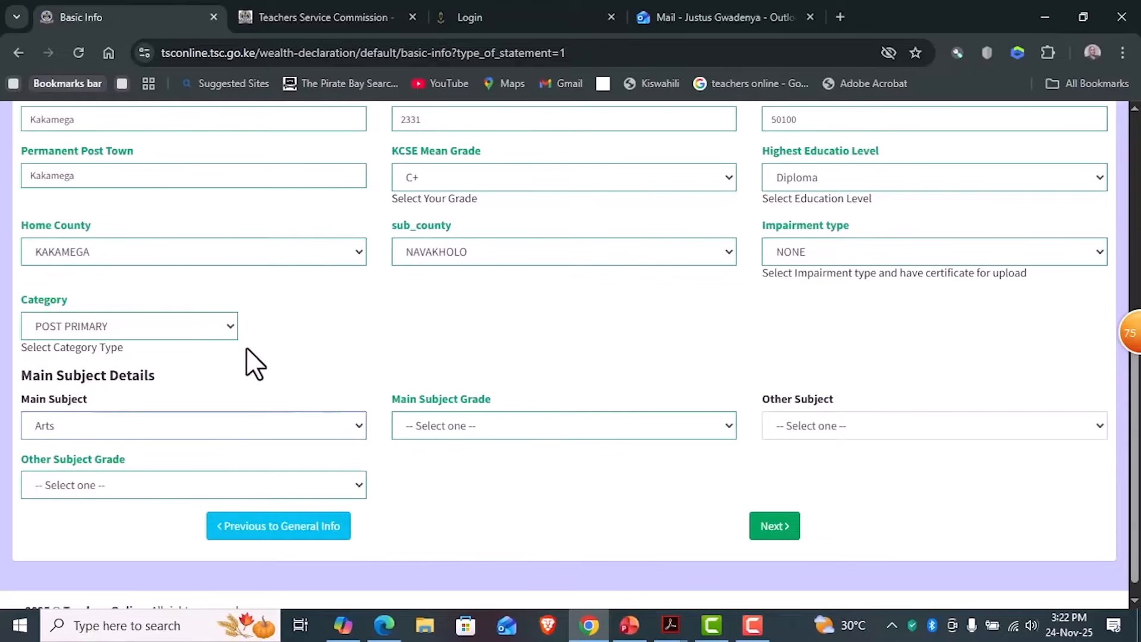
- Set the teacher category to PRIMARY and continue from the basic info to the wealth statement
click(217, 324)
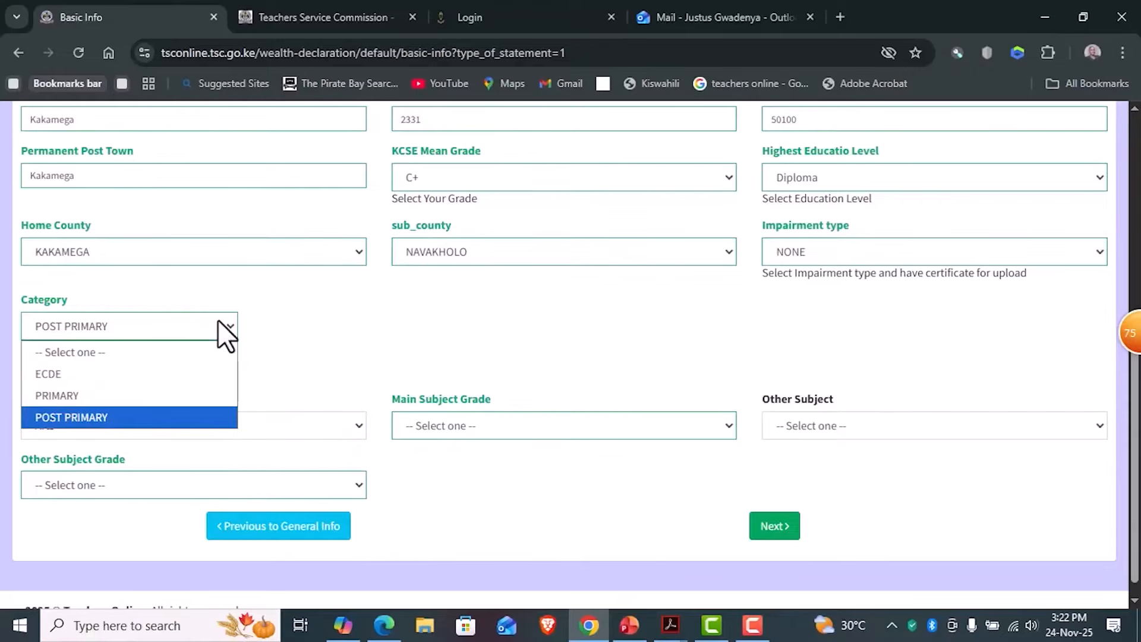
click(145, 396)
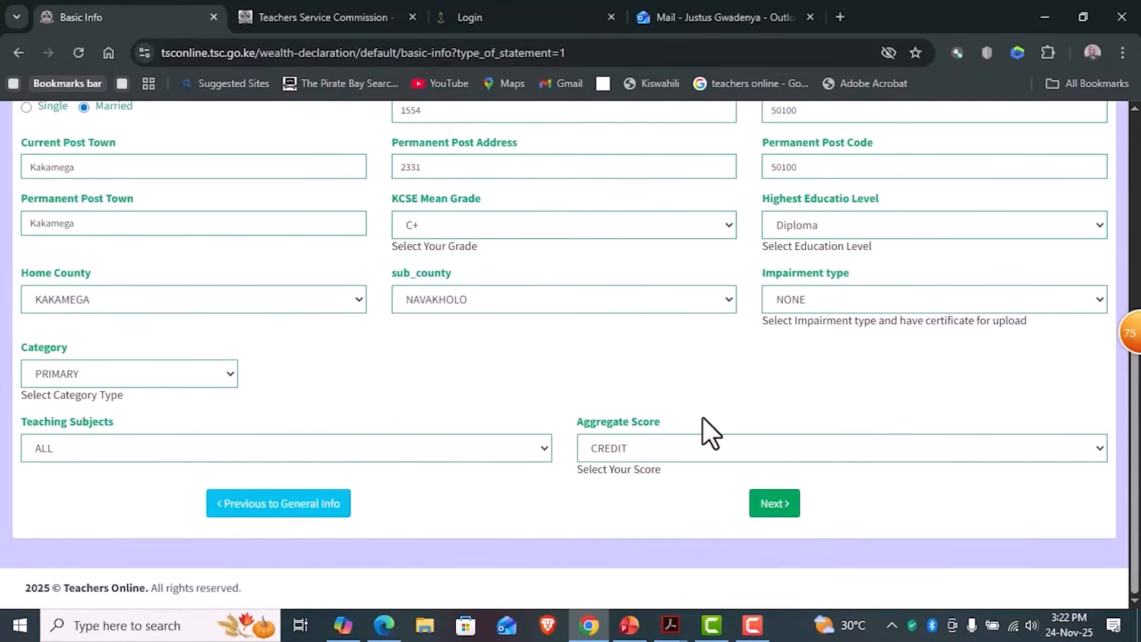
scroll(705, 433, up, 3)
scroll(706, 433, down, 3)
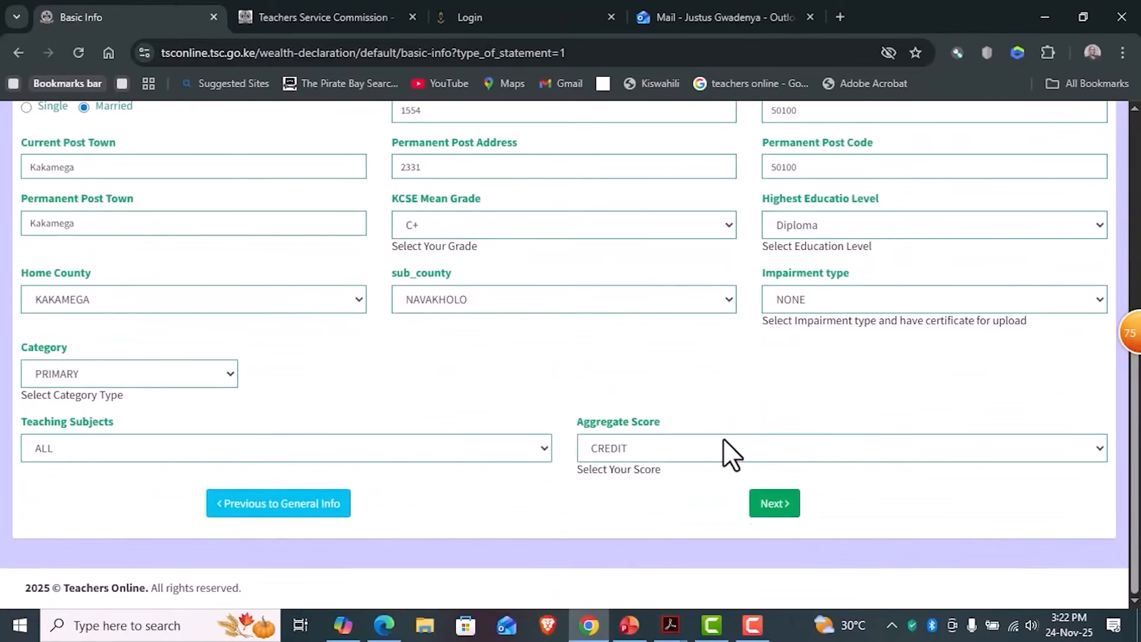
click(776, 516)
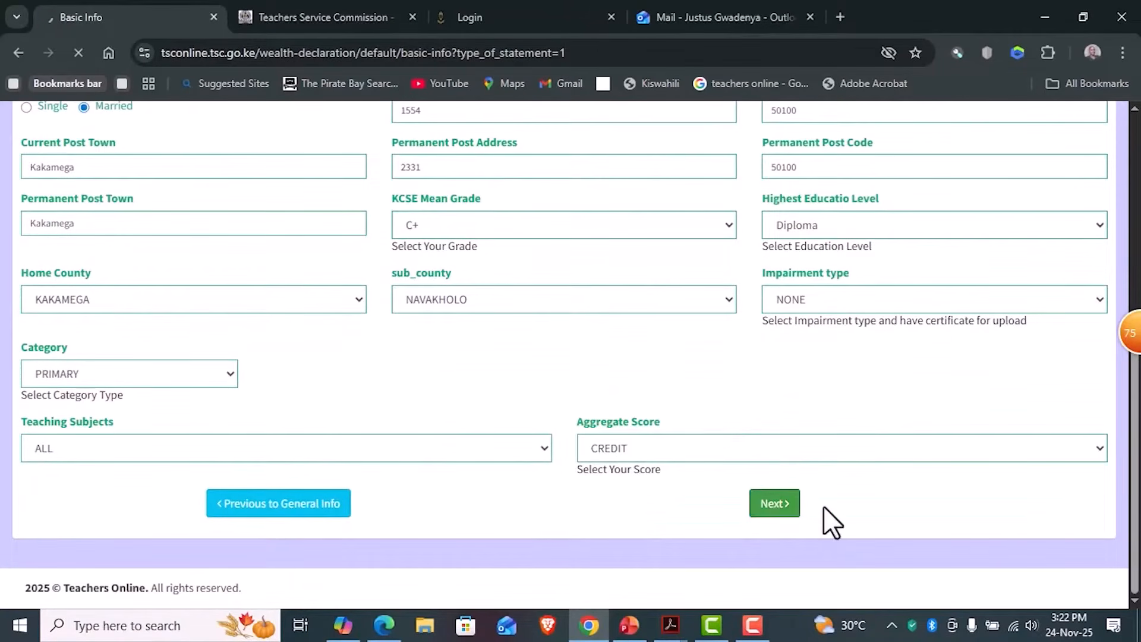
click(755, 624)
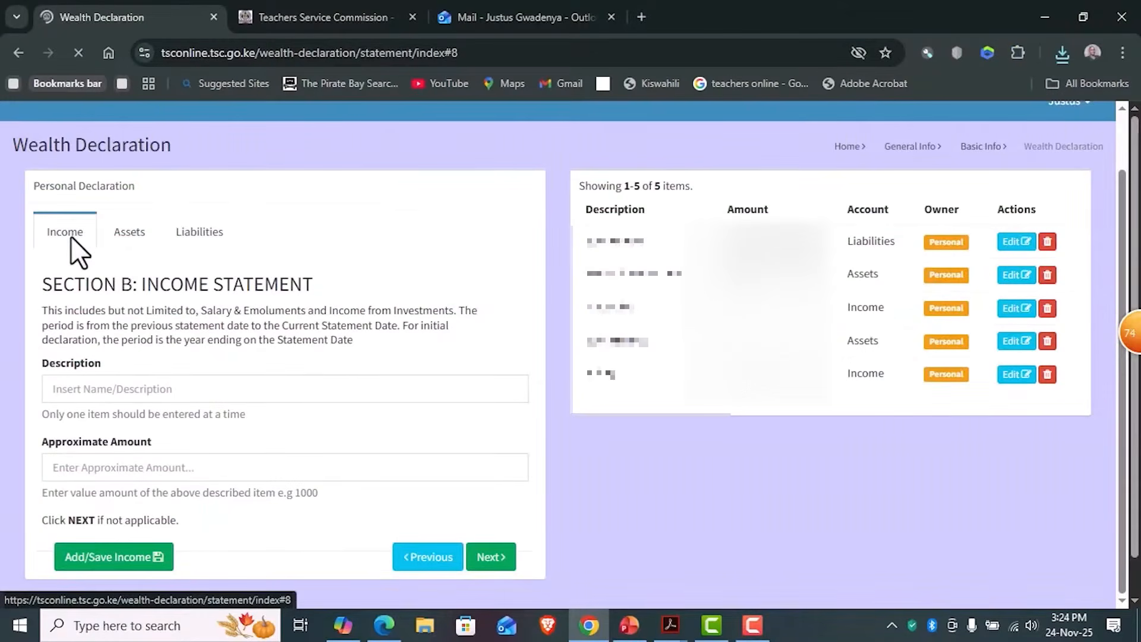
- Look through the Income, Assets and Liabilities sections of the personal declaration and their description and approximate amount fields
click(128, 233)
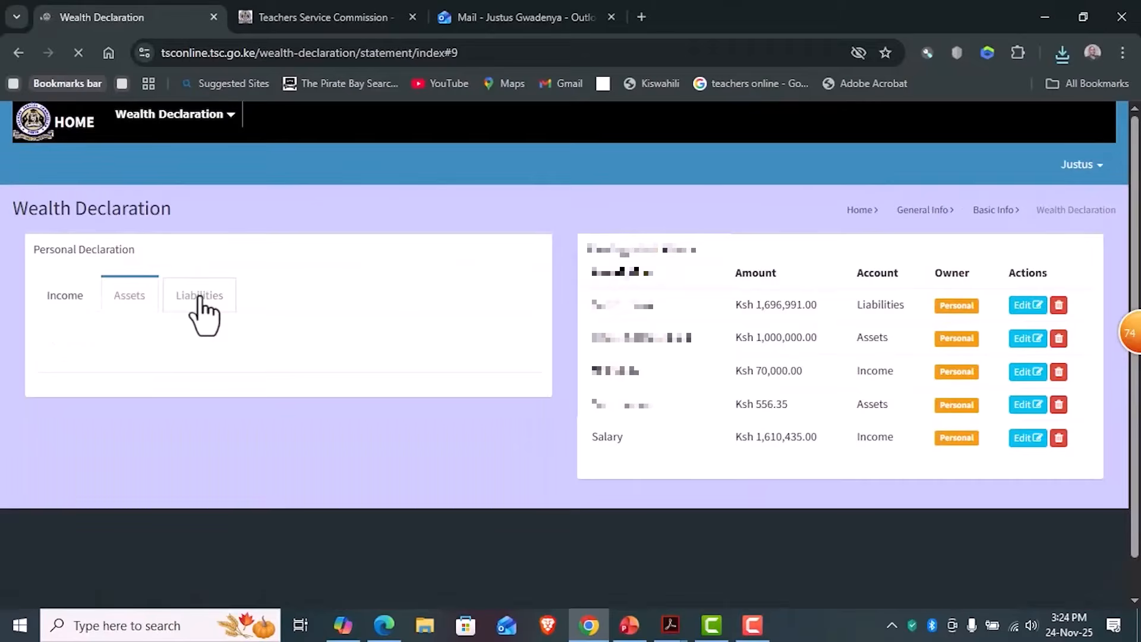
click(201, 303)
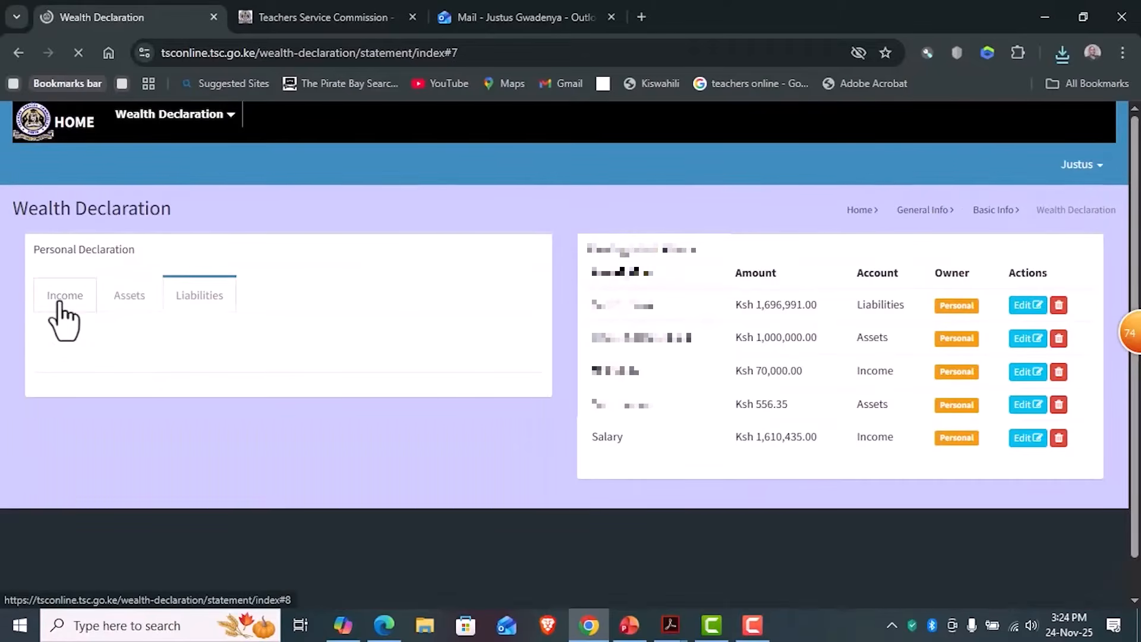
click(60, 309)
scroll(154, 356, down, 1)
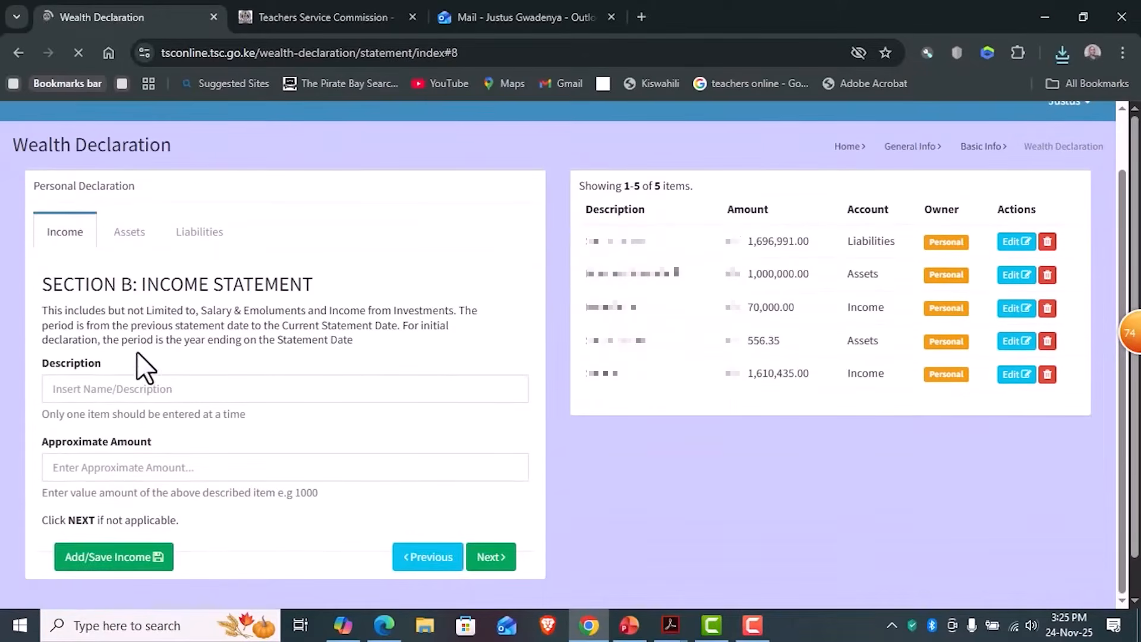
click(112, 389)
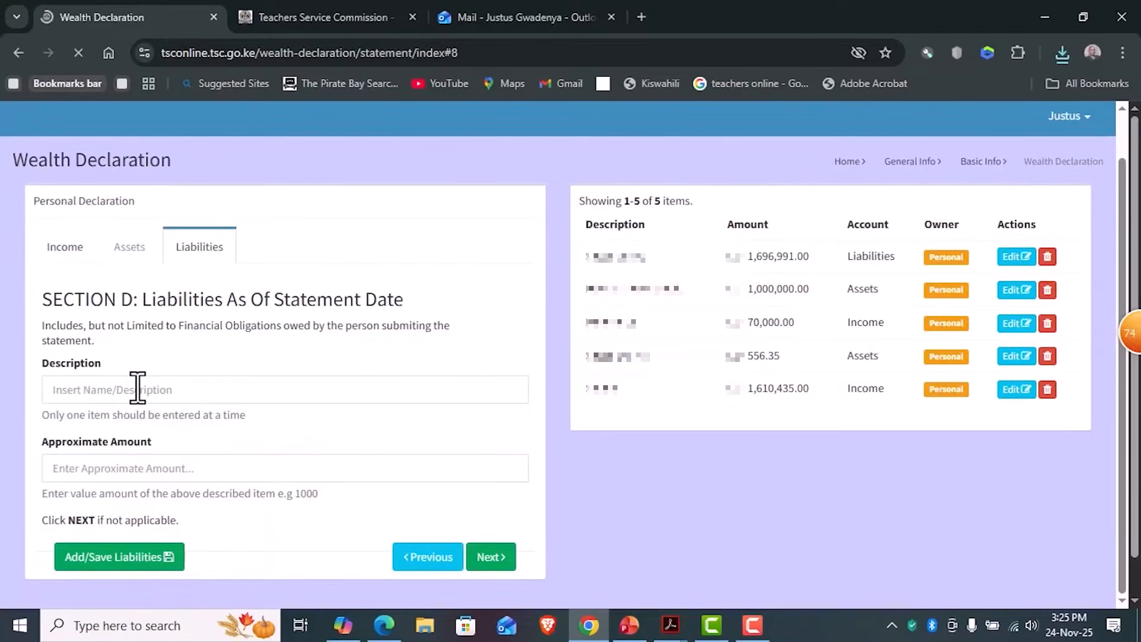
click(128, 249)
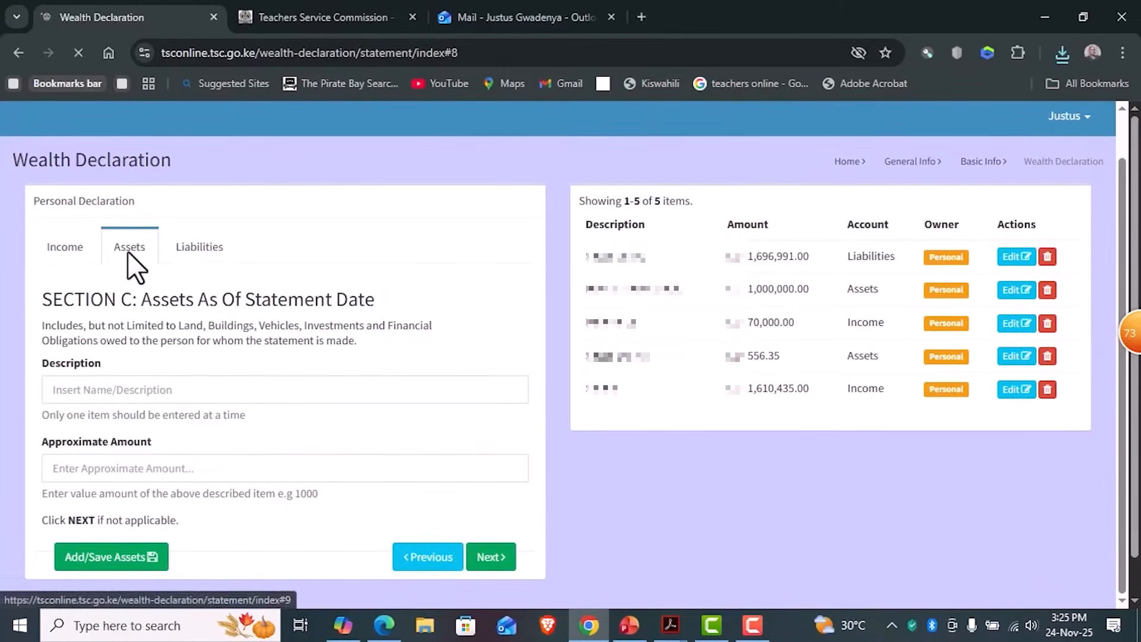
click(199, 258)
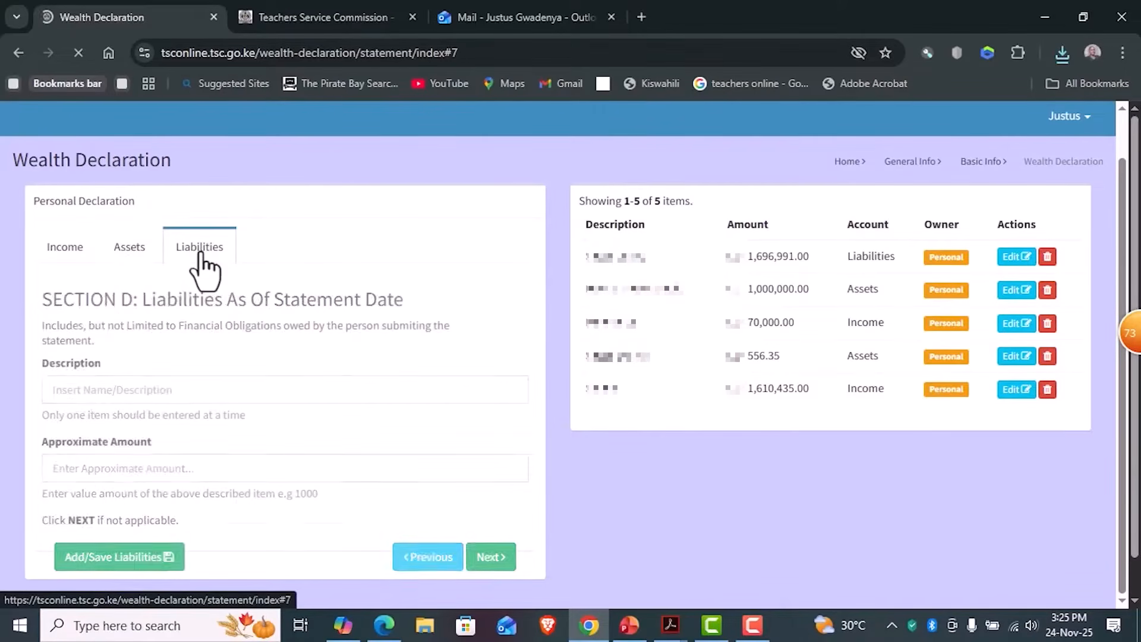
scroll(205, 289, down, 1)
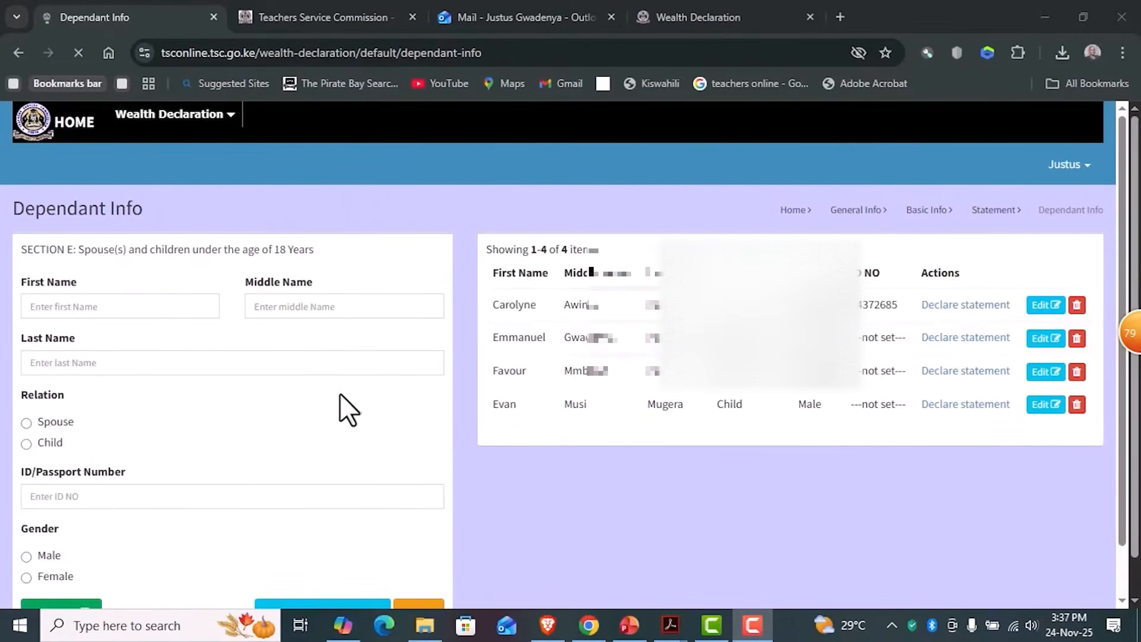
- Fill in the dependant's first, middle and last names in the Dependant Info form
scroll(350, 410, down, 1)
click(146, 263)
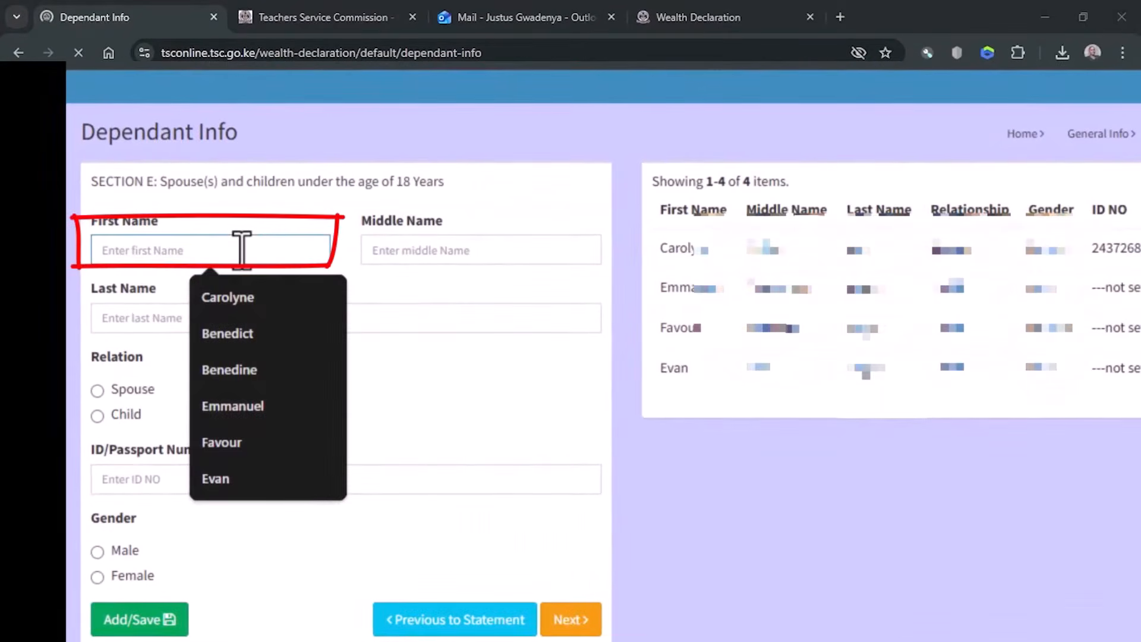
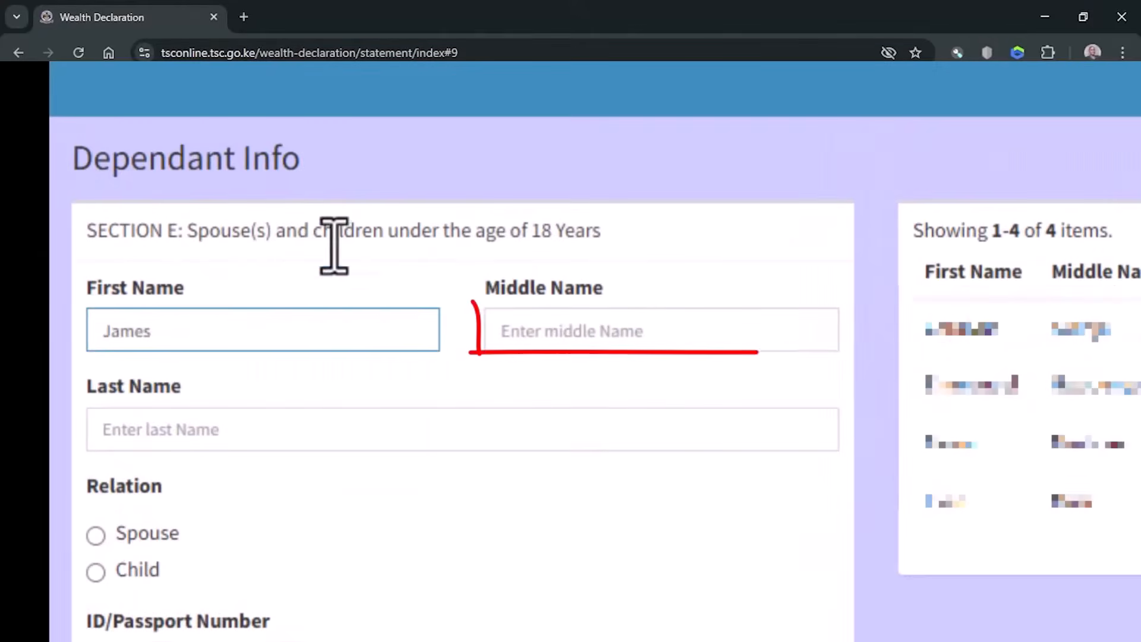
click(562, 331)
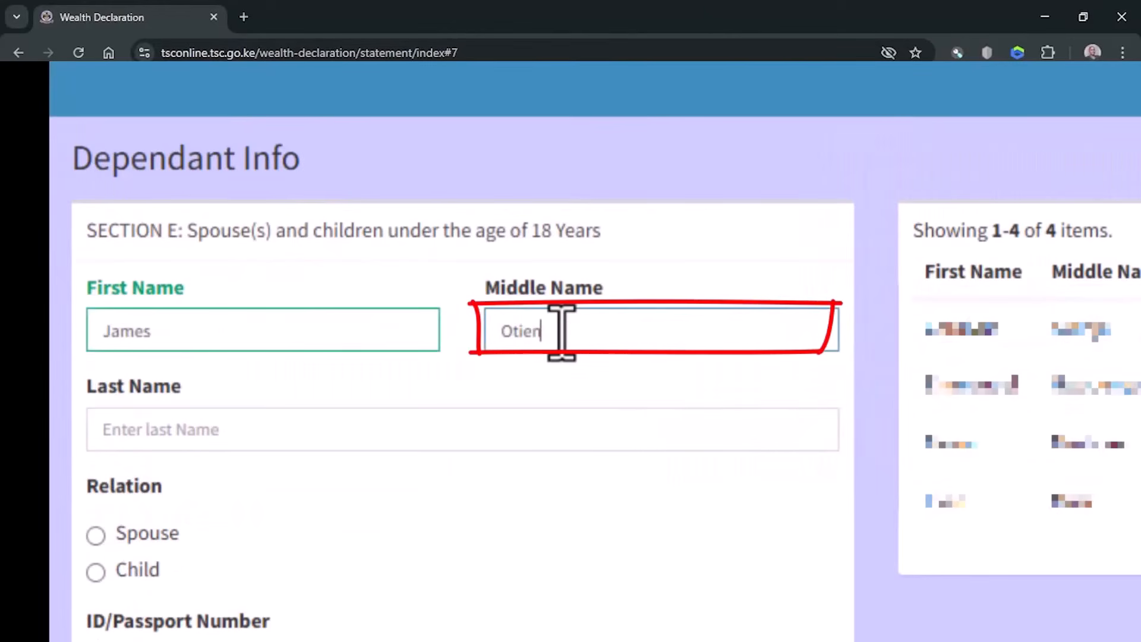
click(476, 433)
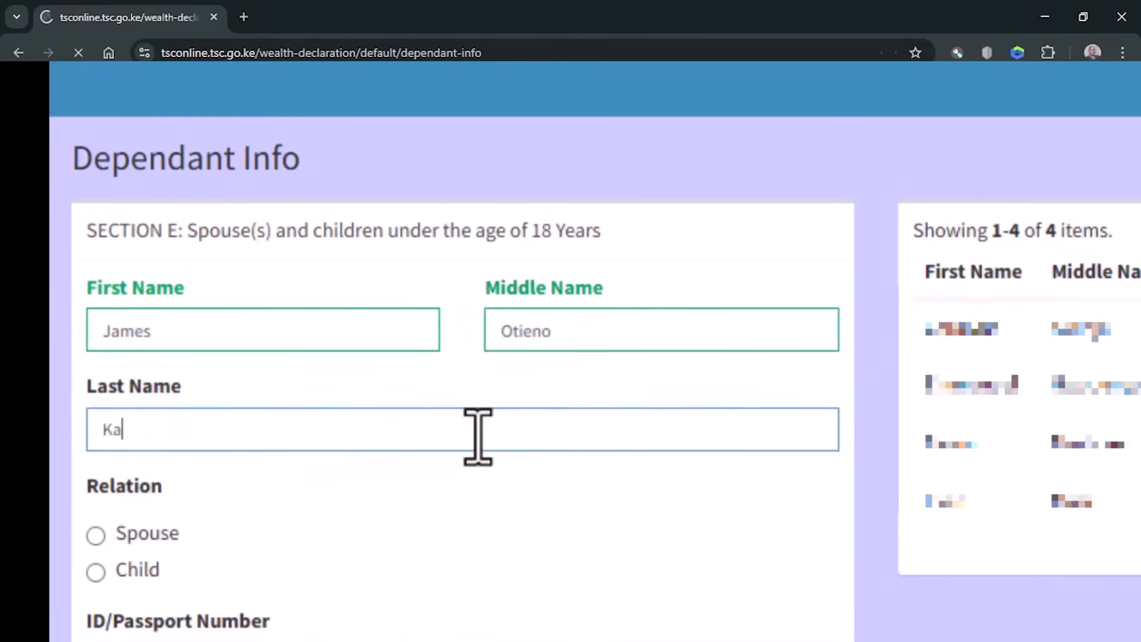
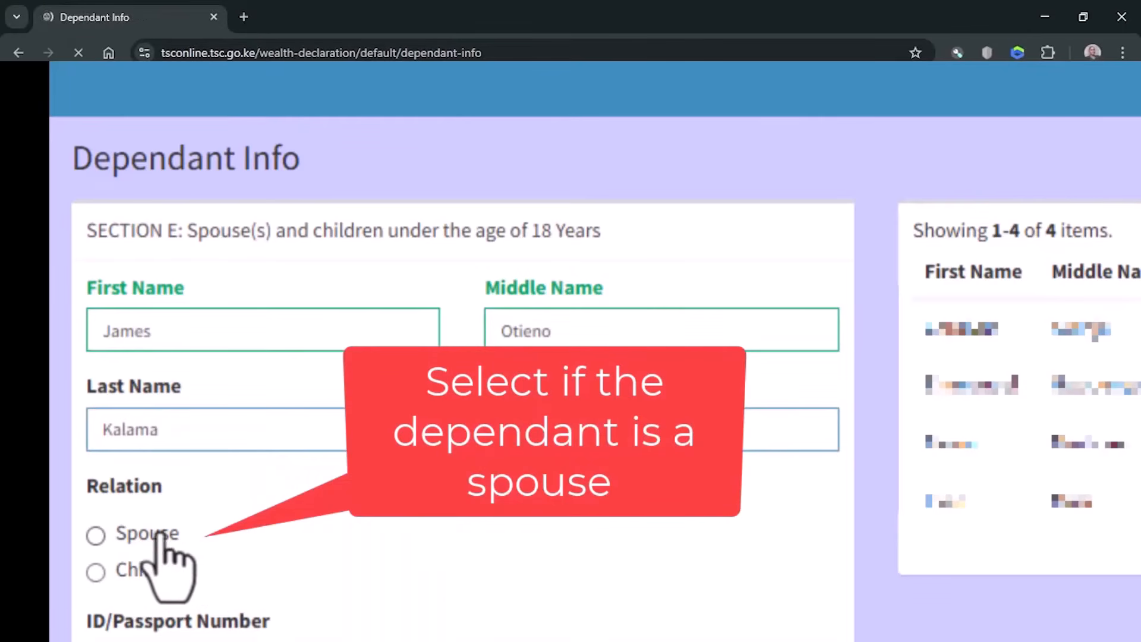
- Enter the dependant's ID/passport number and check the gender options
scroll(417, 571, down, 3)
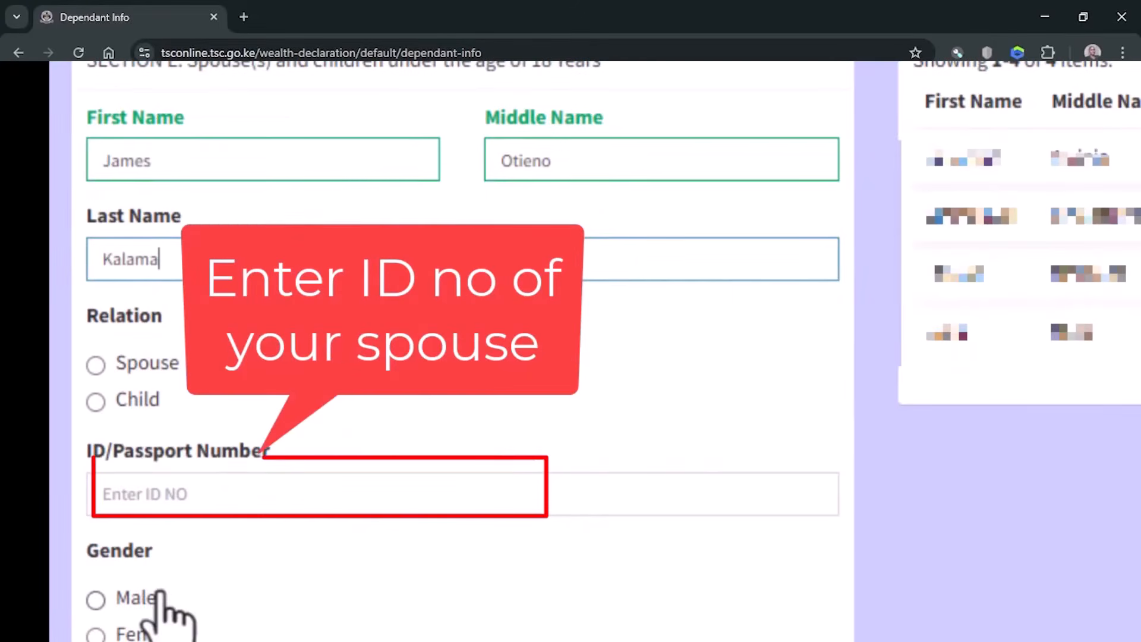
click(196, 486)
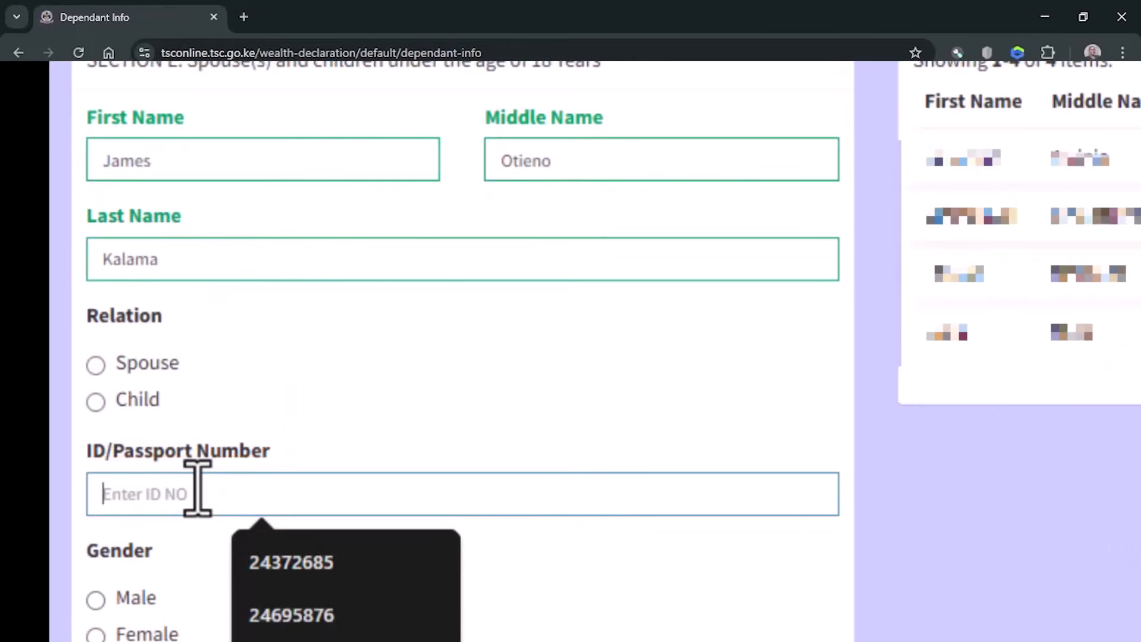
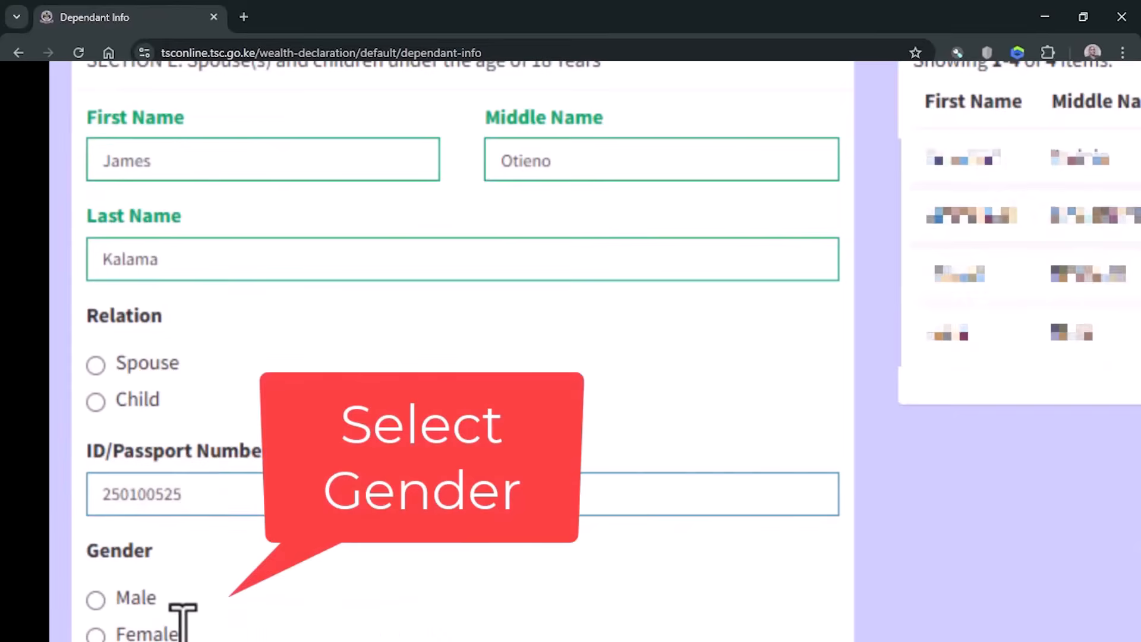
scroll(184, 607, down, 2)
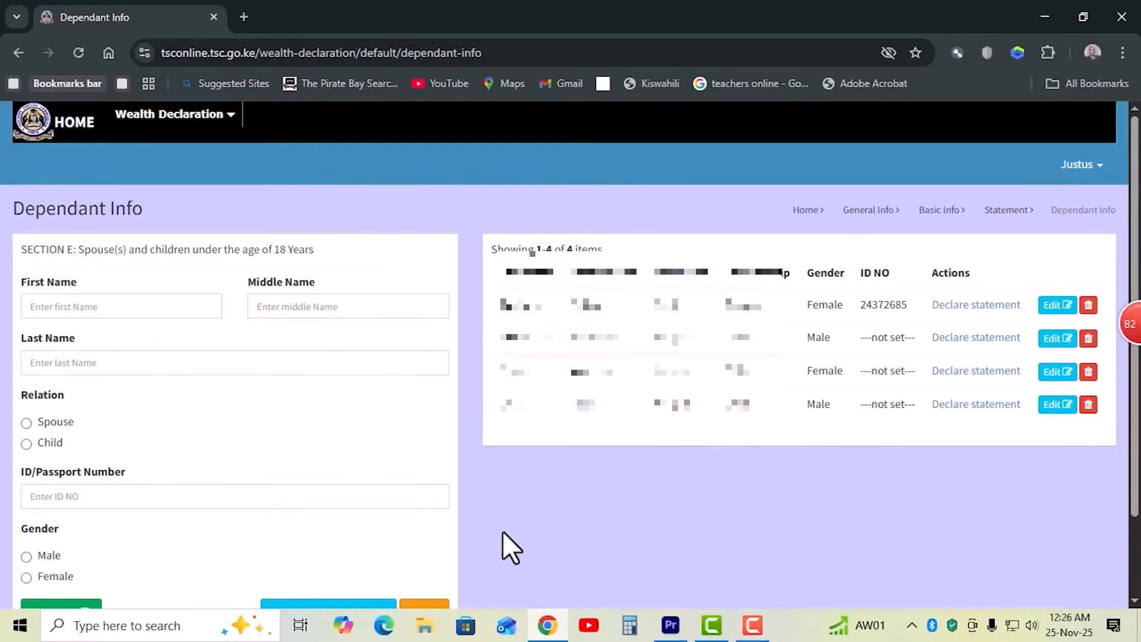
- Continue from the dependants through the other relevant information to the Witness section
scroll(490, 534, down, 2)
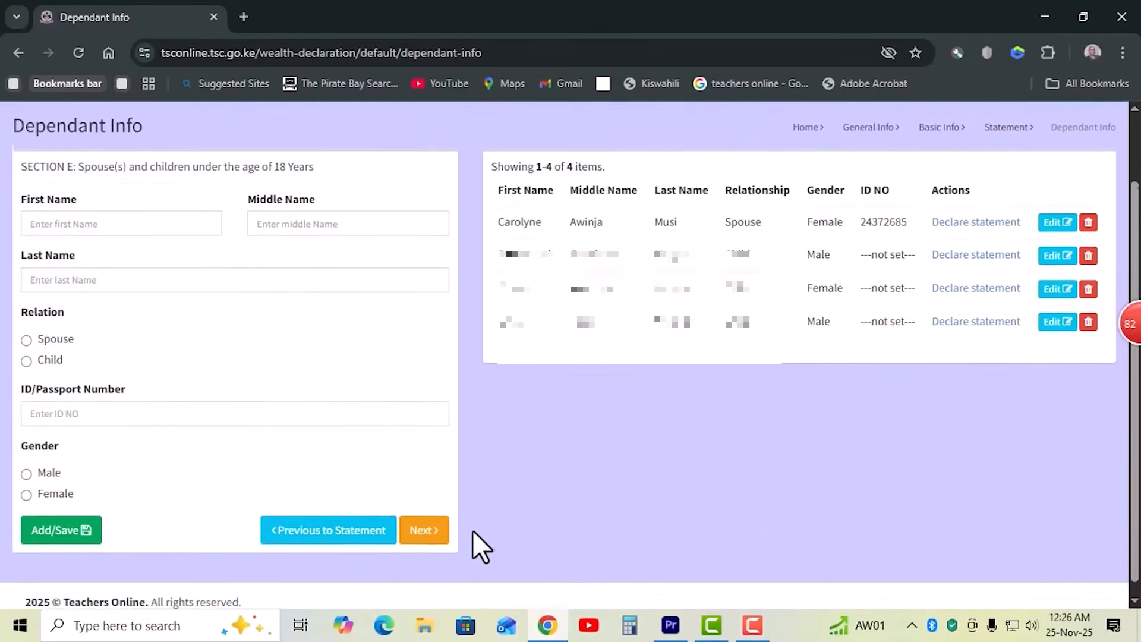
click(423, 517)
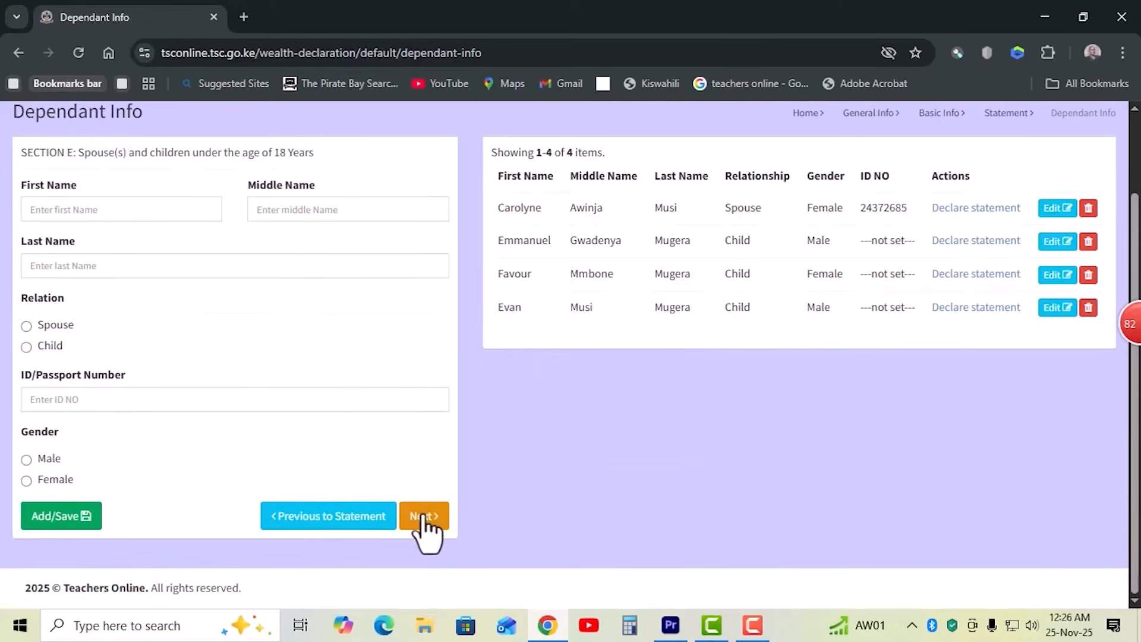
click(423, 516)
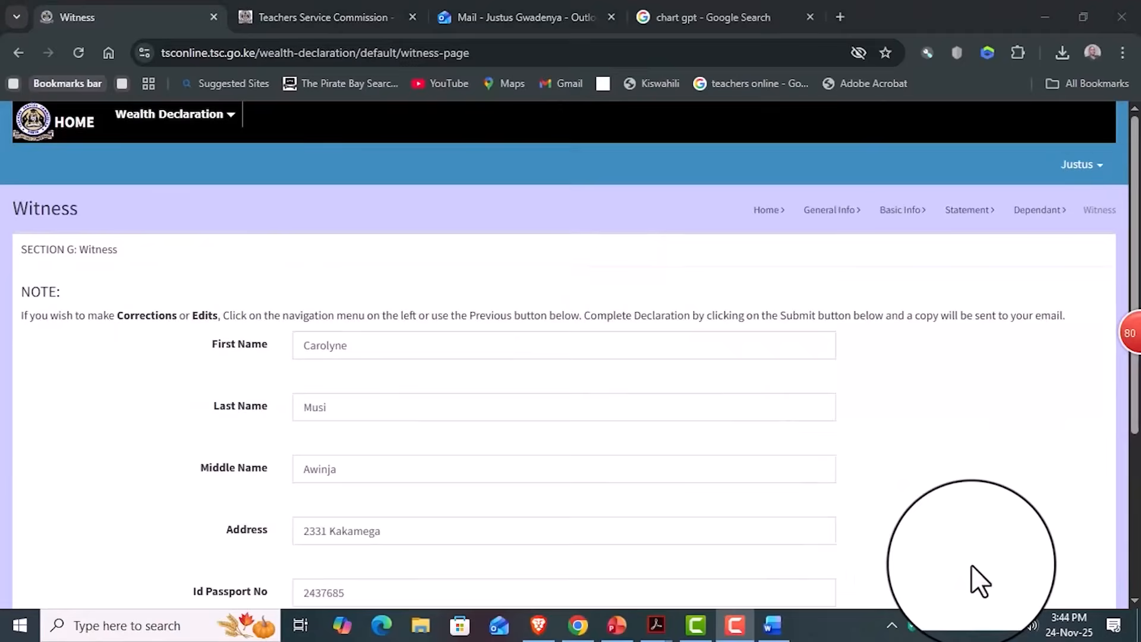
scroll(576, 347, down, 3)
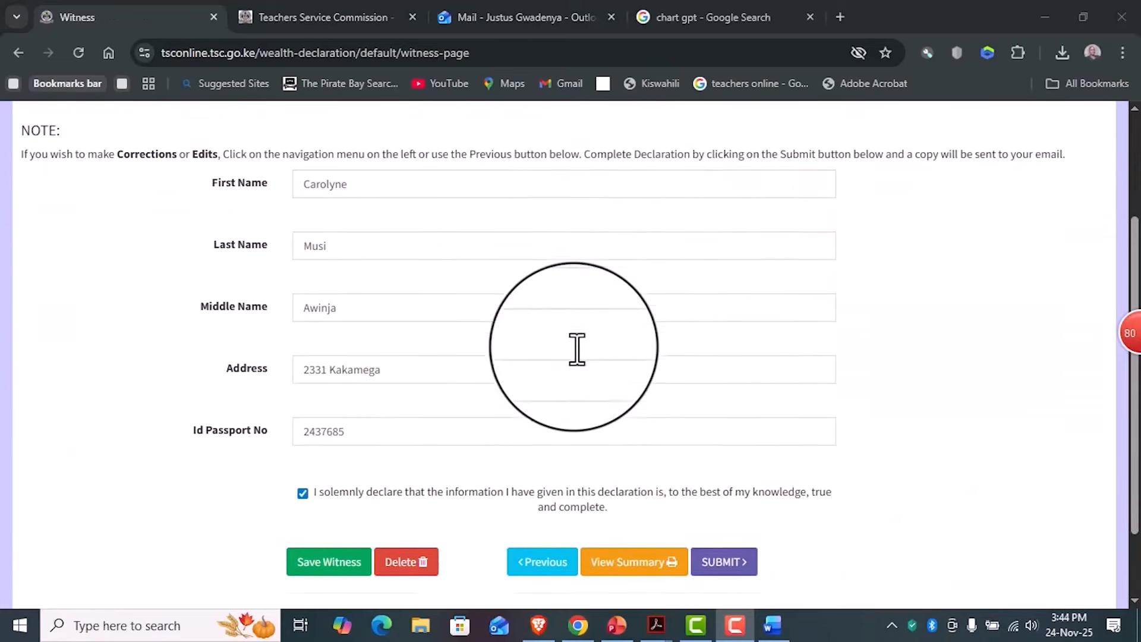
- Re-enter the witness's first name in the Witness section using the saved suggestion
scroll(581, 349, up, 3)
click(378, 356)
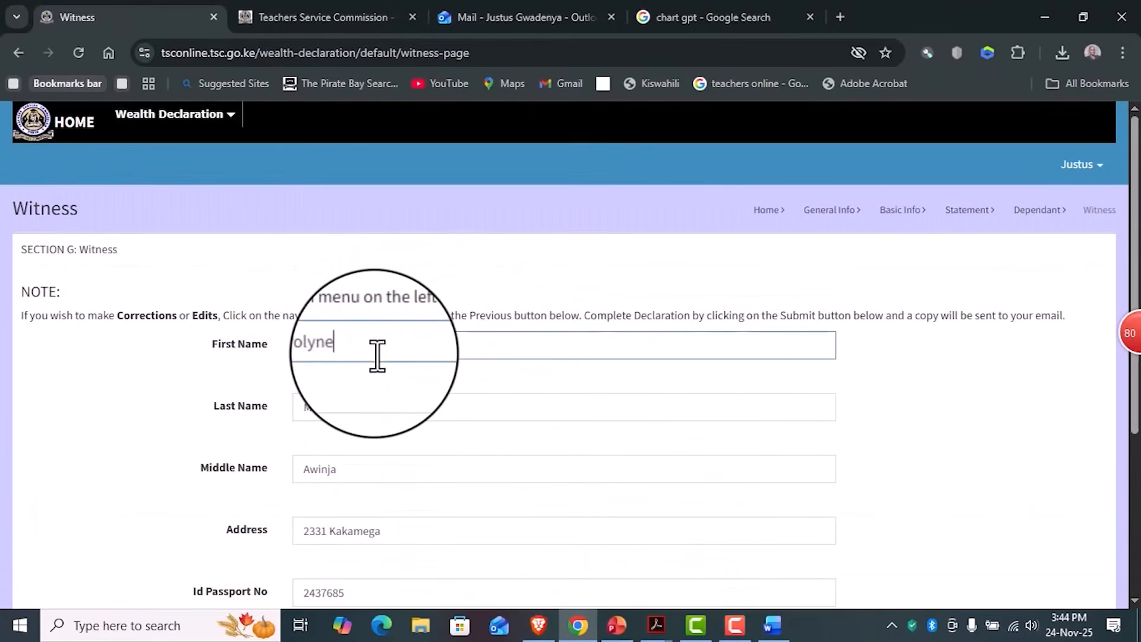
key(BackSpace)
key(BackSpace)
key(BackSpace)
key(BackSpace)
text(Ca)
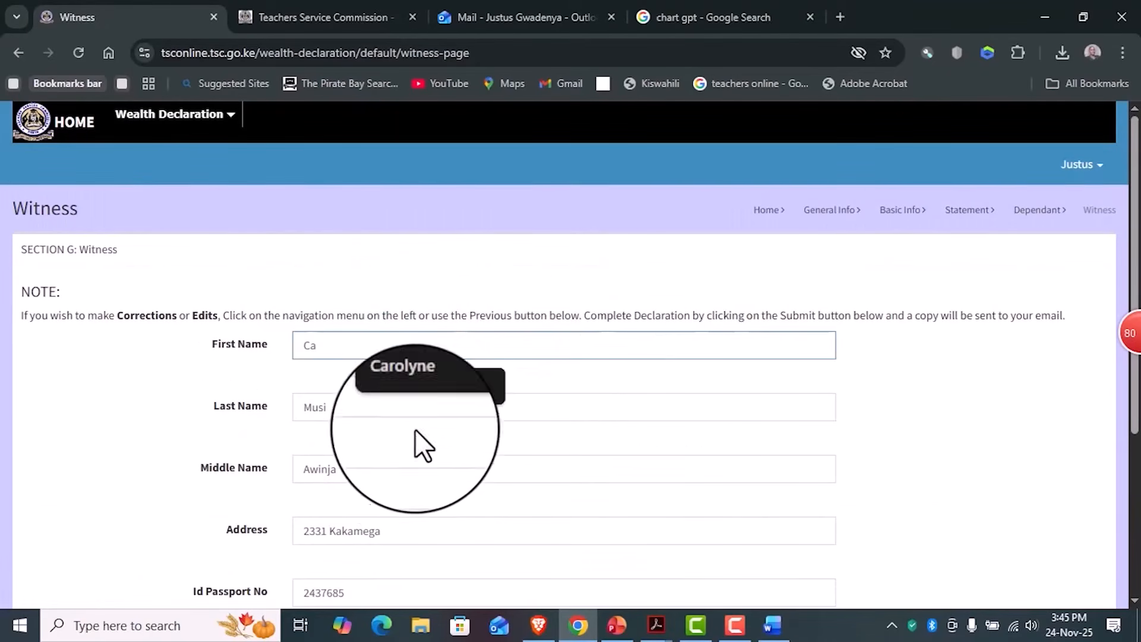
click(415, 382)
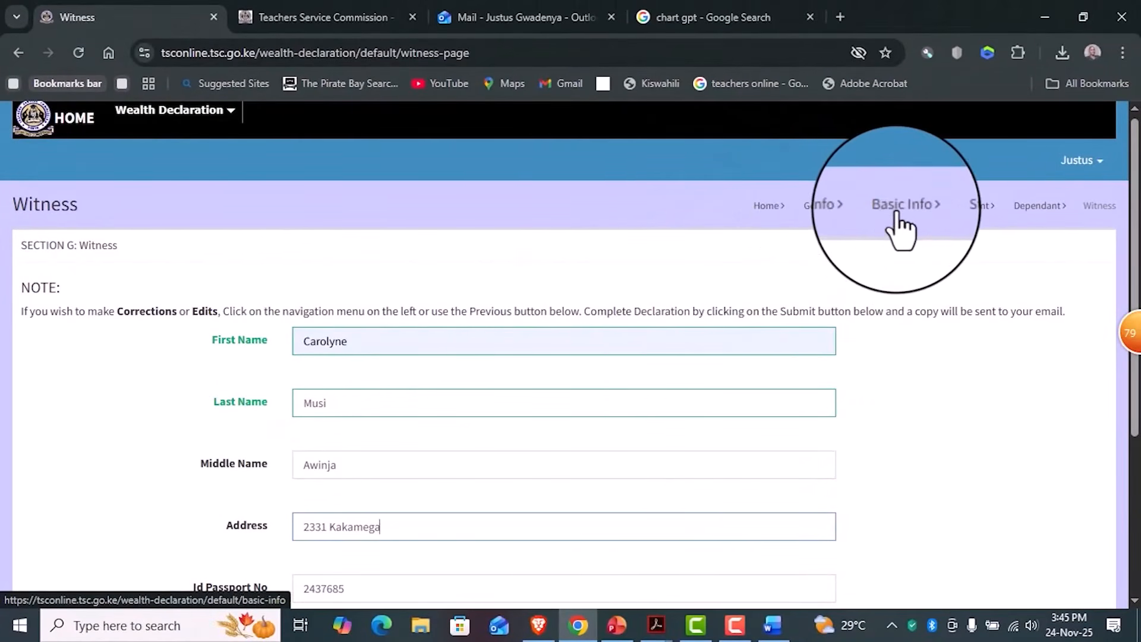
- Review the witness details and the solemn declaration, and open the printable statement
scroll(743, 475, down, 4)
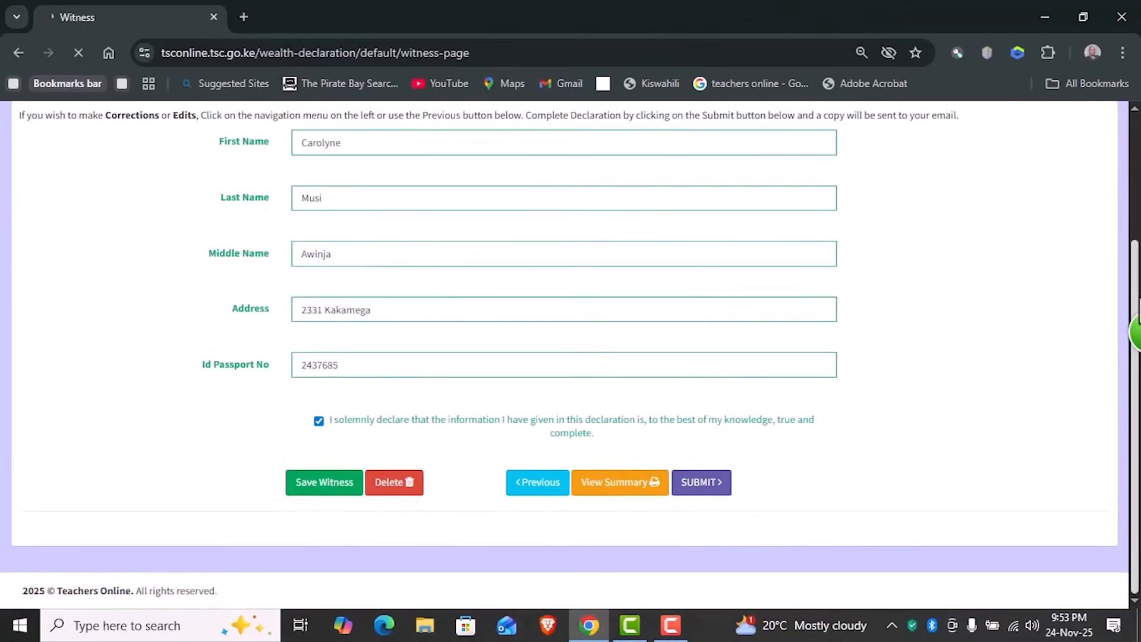
scroll(1133, 202, up, 3)
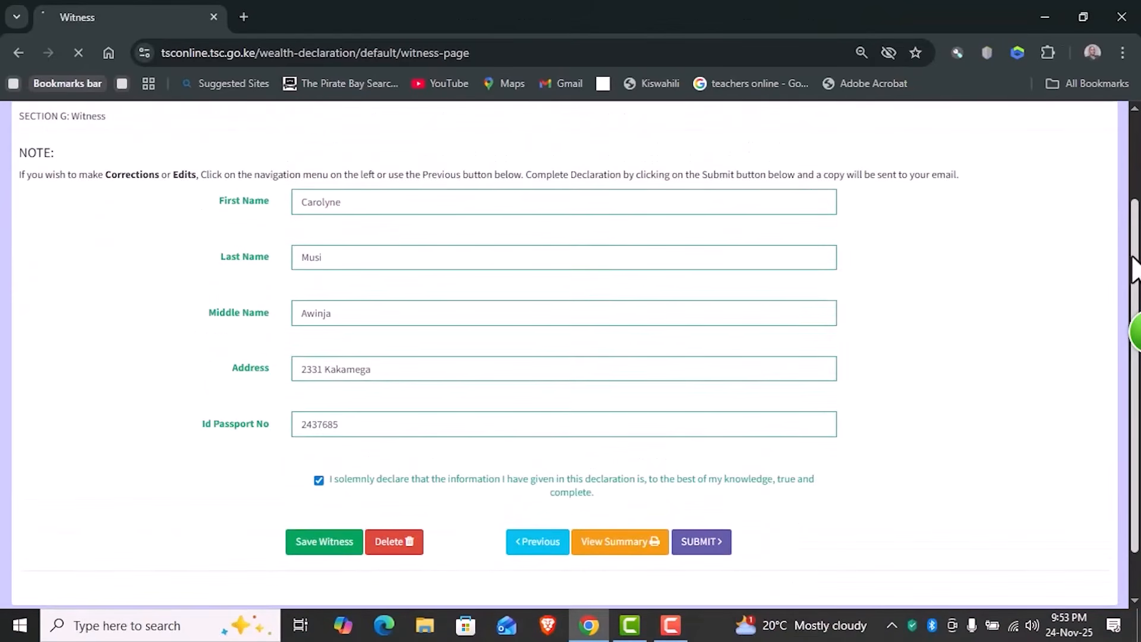
mouse_move(1129, 190)
mouse_down()
mouse_move(1130, 175)
mouse_move(1130, 202)
mouse_up()
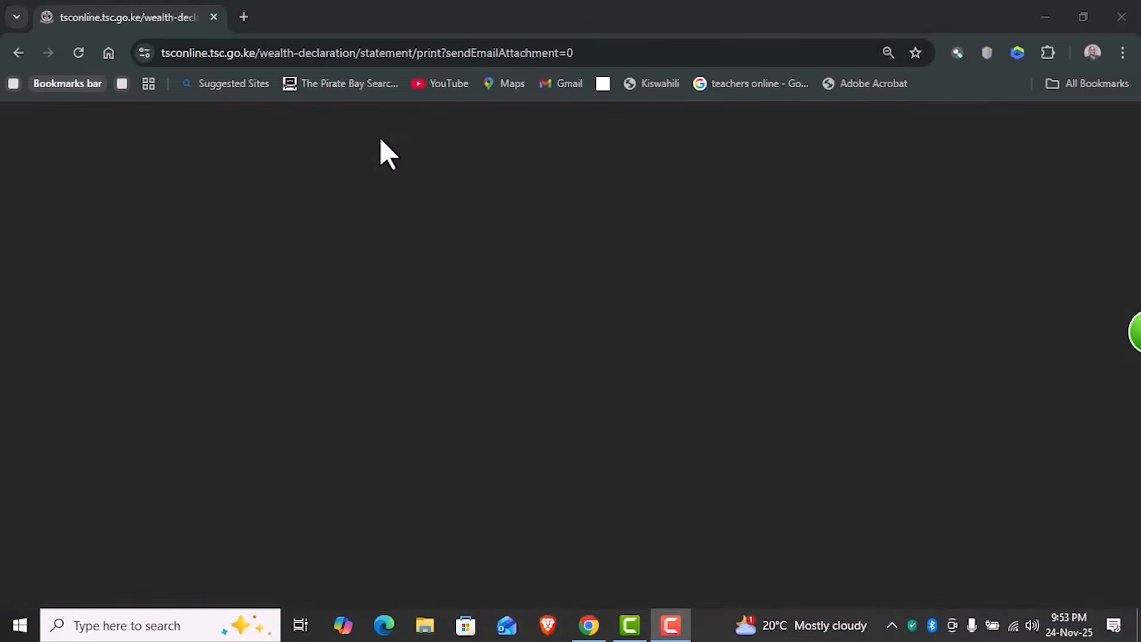